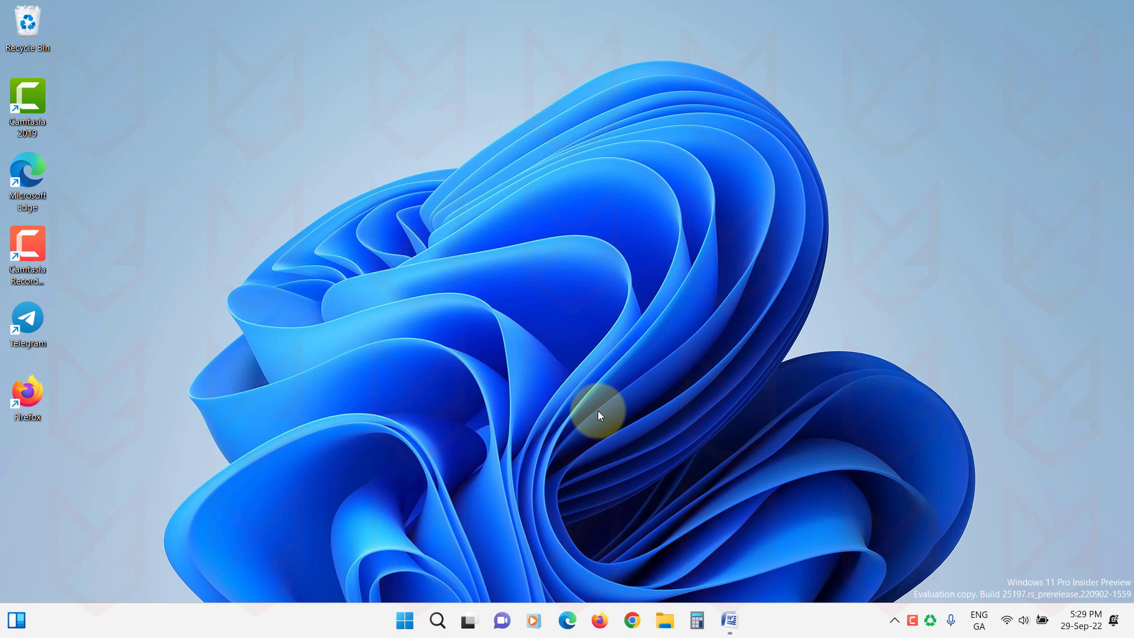
Launch Disk Cleanup from search for the C: drive.
{"action": "left_click", "coordinate": [405, 621]}
{"action": "type", "text": "disk cleanup"}
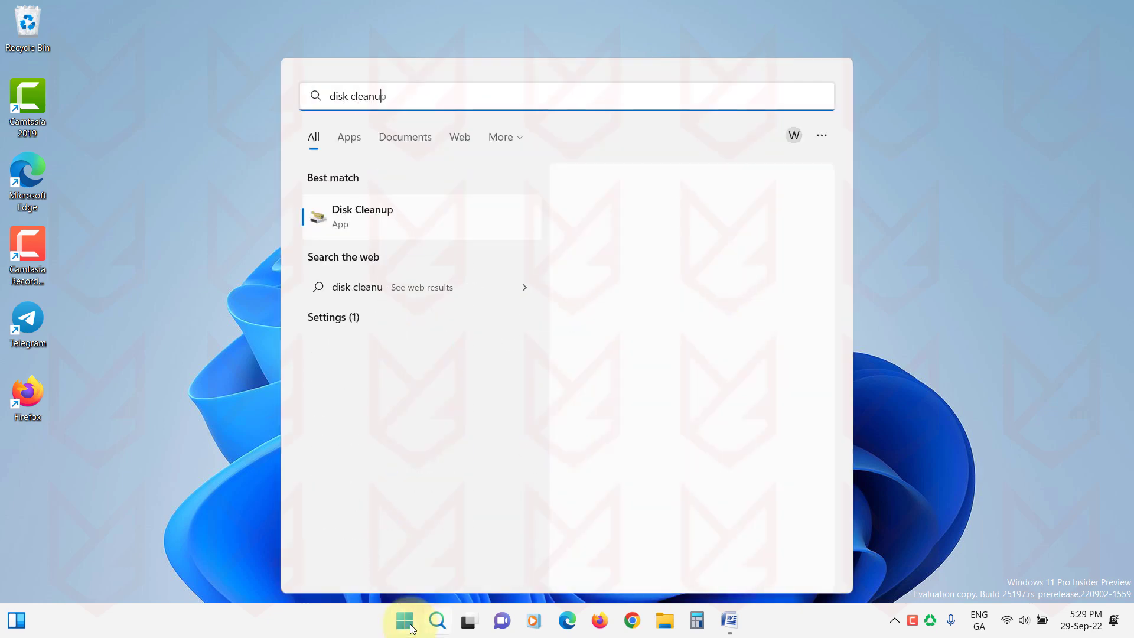
{"action": "left_click", "coordinate": [455, 218]}
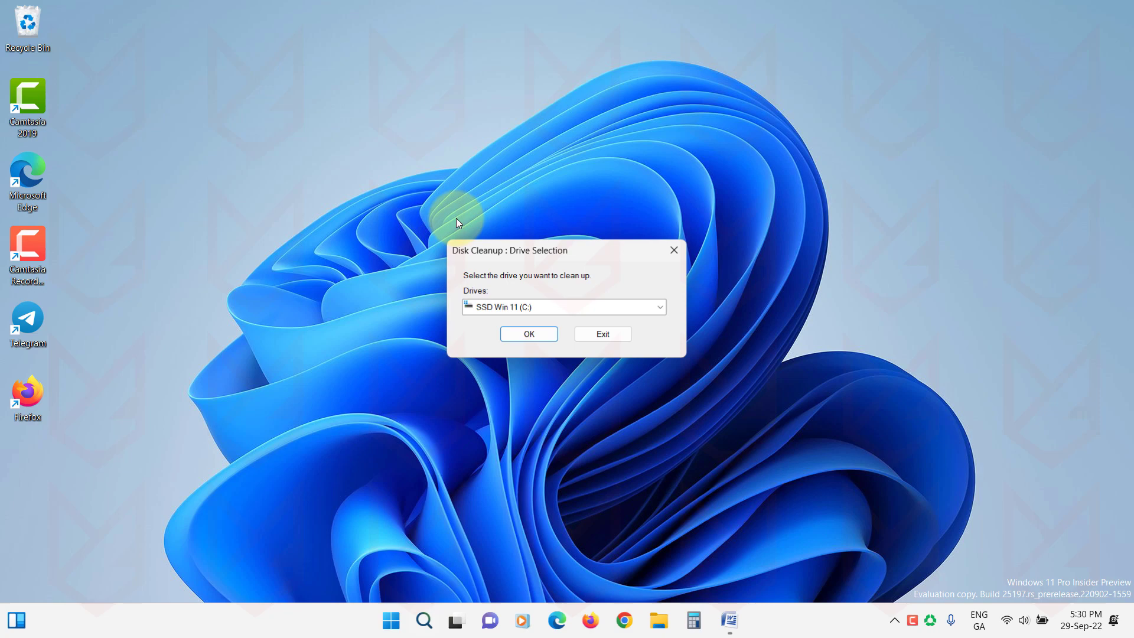
{"action": "left_click", "coordinate": [540, 336]}
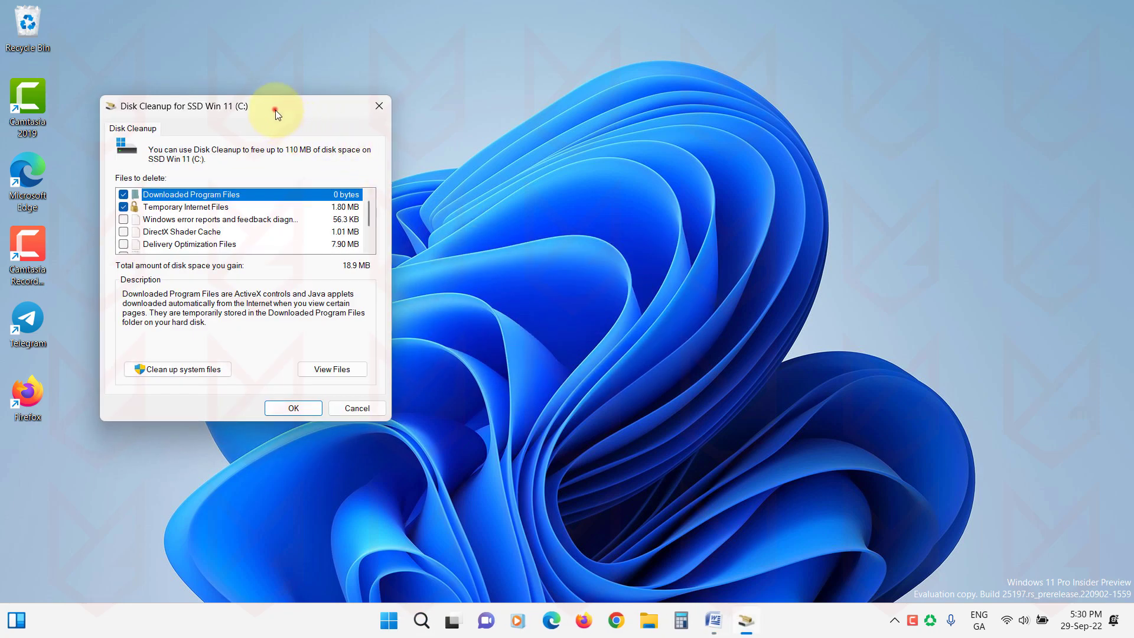
{"action": "left_click_drag", "start_coordinate": [275, 109], "coordinate": [557, 100]}
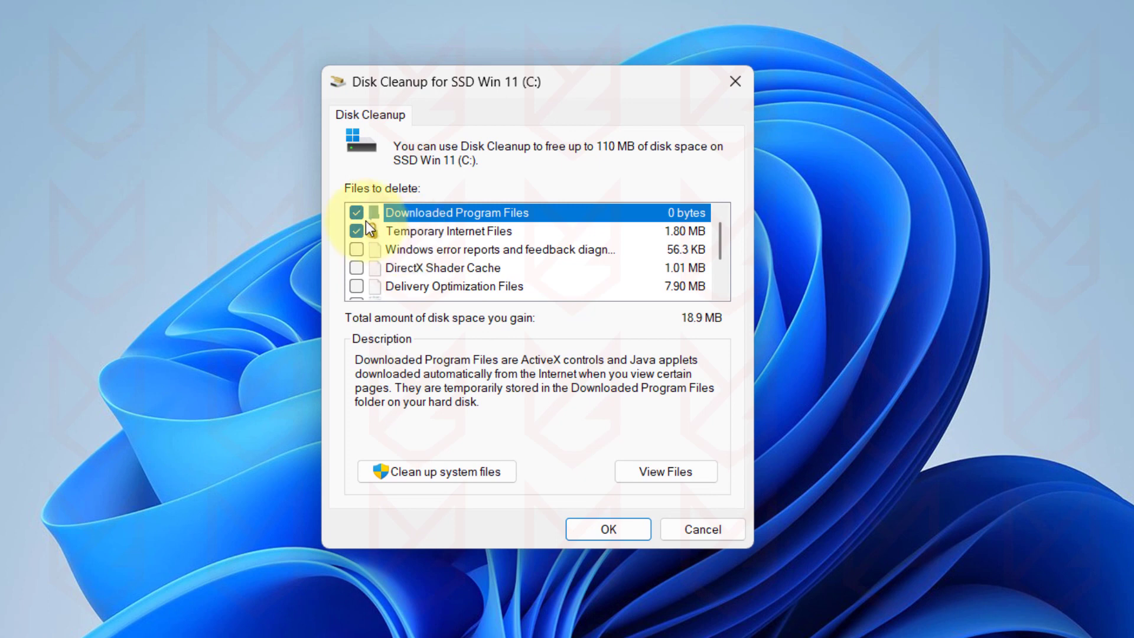
Tick only Temporary Internet Files and Temporary files, then permanently delete them.
{"action": "left_click", "coordinate": [357, 213]}
{"action": "scroll", "coordinate": [410, 275], "scroll_direction": "down", "scroll_amount": 1}
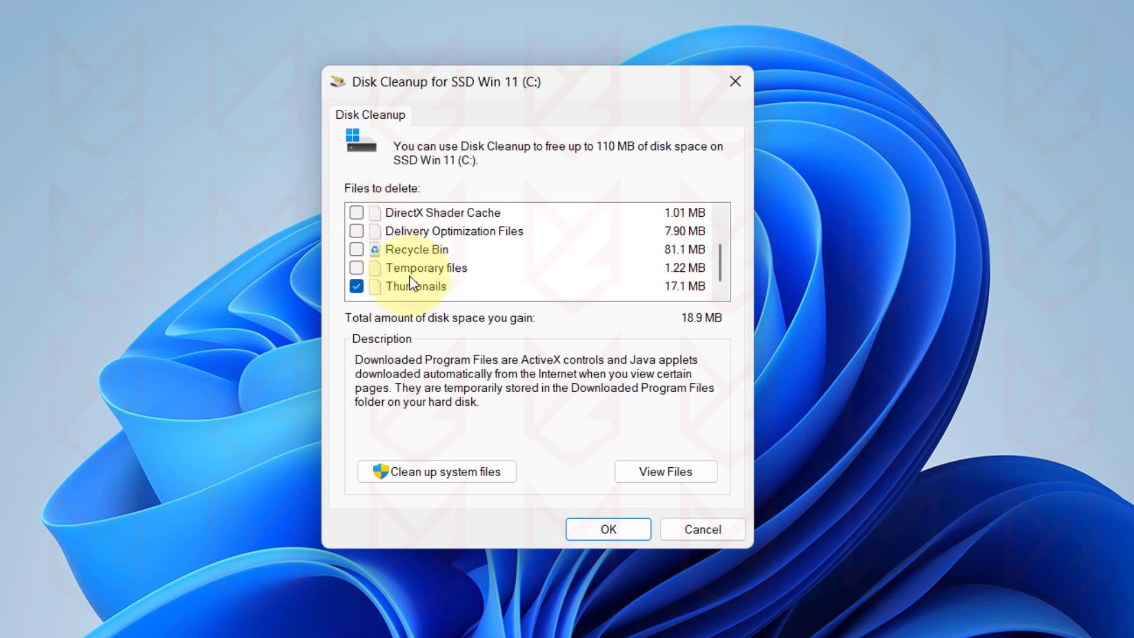
{"action": "left_click", "coordinate": [357, 286]}
{"action": "left_click", "coordinate": [356, 269]}
{"action": "scroll", "coordinate": [462, 285], "scroll_direction": "up", "scroll_amount": 1}
{"action": "scroll", "coordinate": [462, 285], "scroll_direction": "down", "scroll_amount": 1}
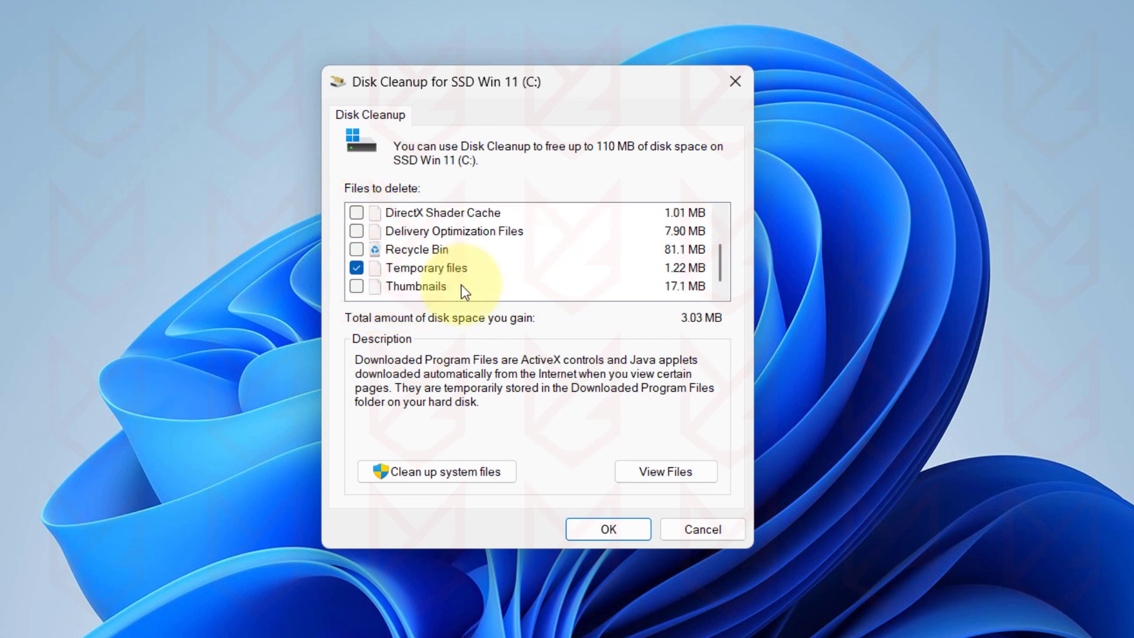
{"action": "scroll", "coordinate": [462, 284], "scroll_direction": "up", "scroll_amount": 1}
{"action": "left_click", "coordinate": [609, 530]}
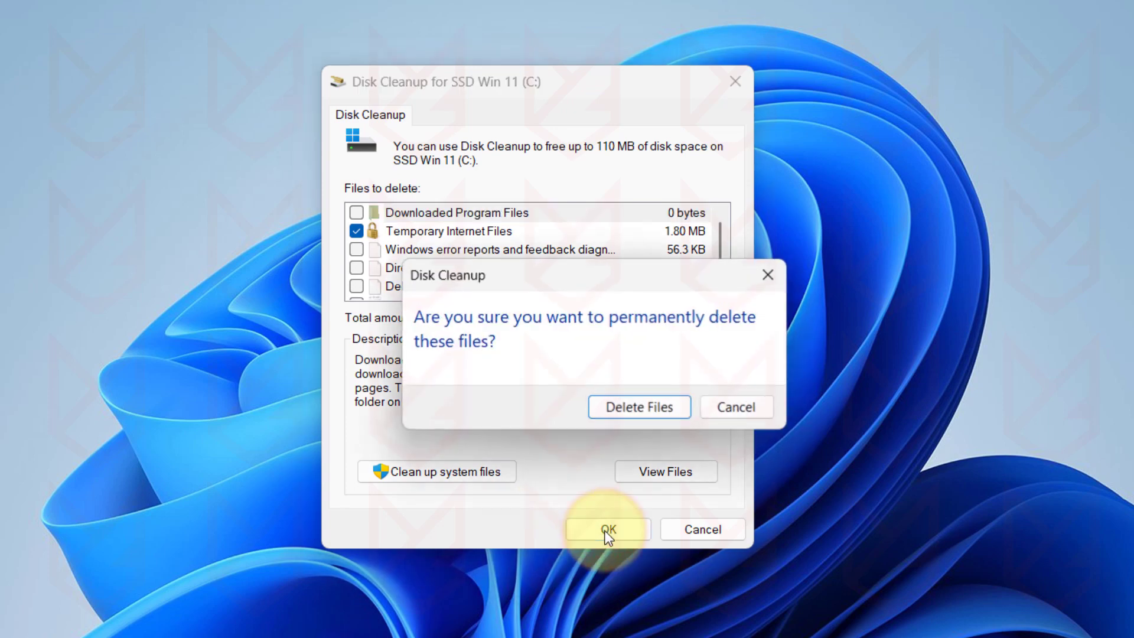
{"action": "left_click", "coordinate": [654, 410]}
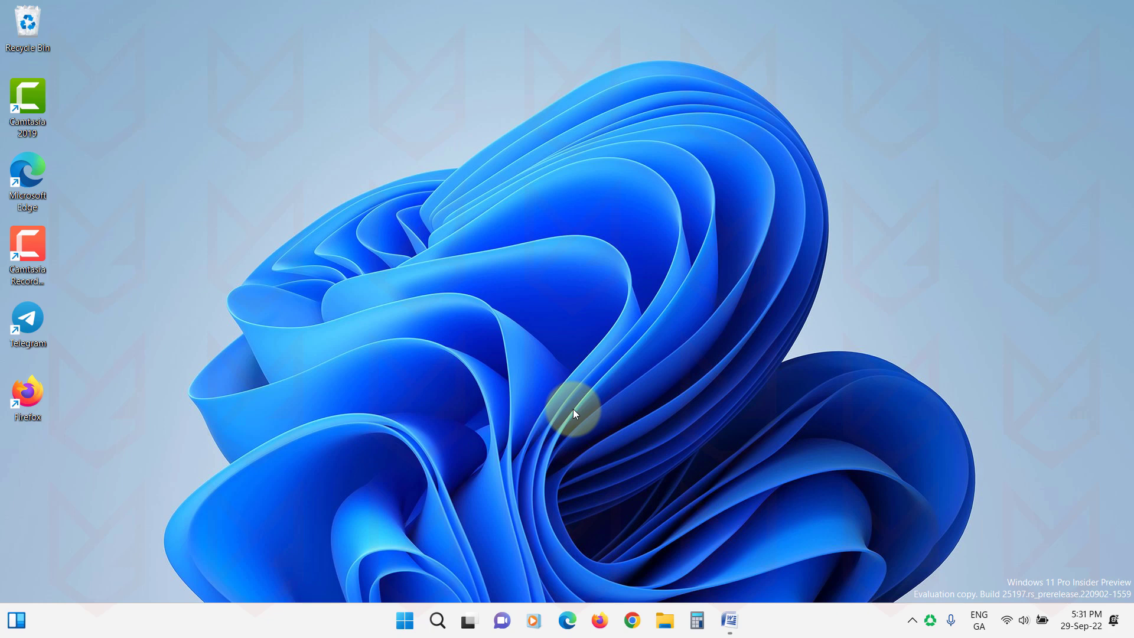
Open the 'create a restore point' settings and select the SSD Win 11 (C:) drive.
{"action": "left_click", "coordinate": [404, 620]}
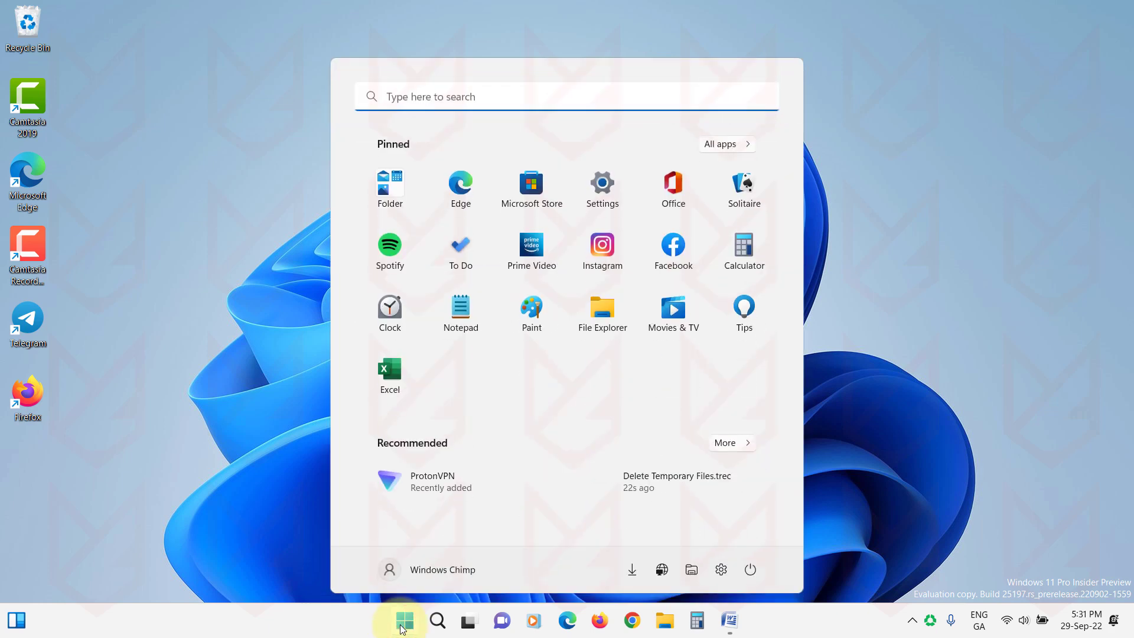
{"action": "type", "text": "create a restore point"}
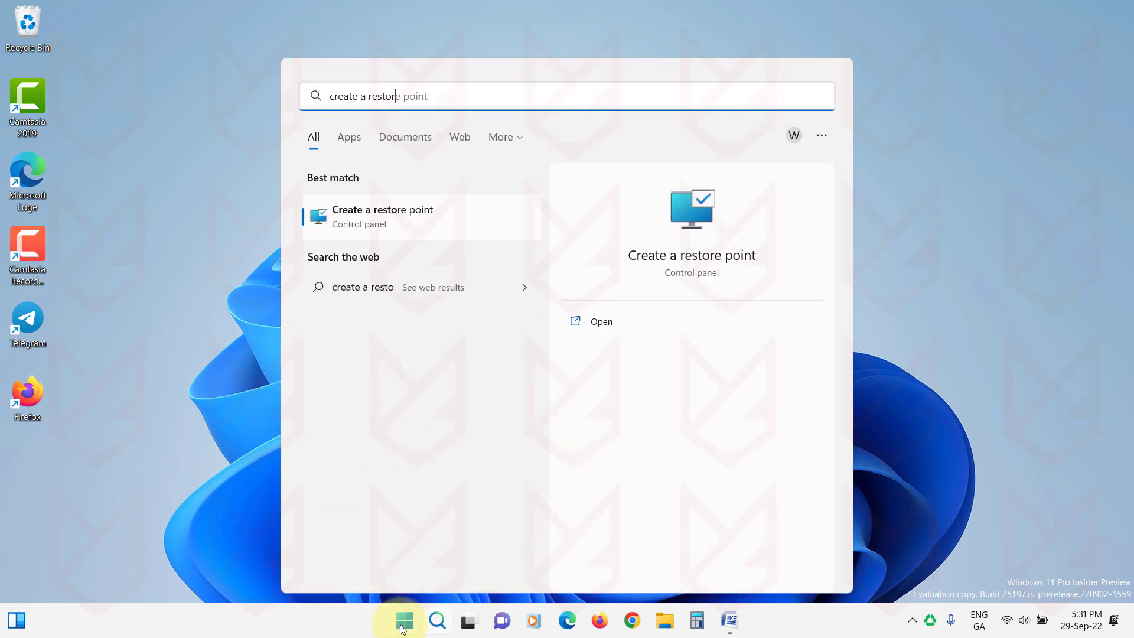
{"action": "left_click", "coordinate": [452, 215]}
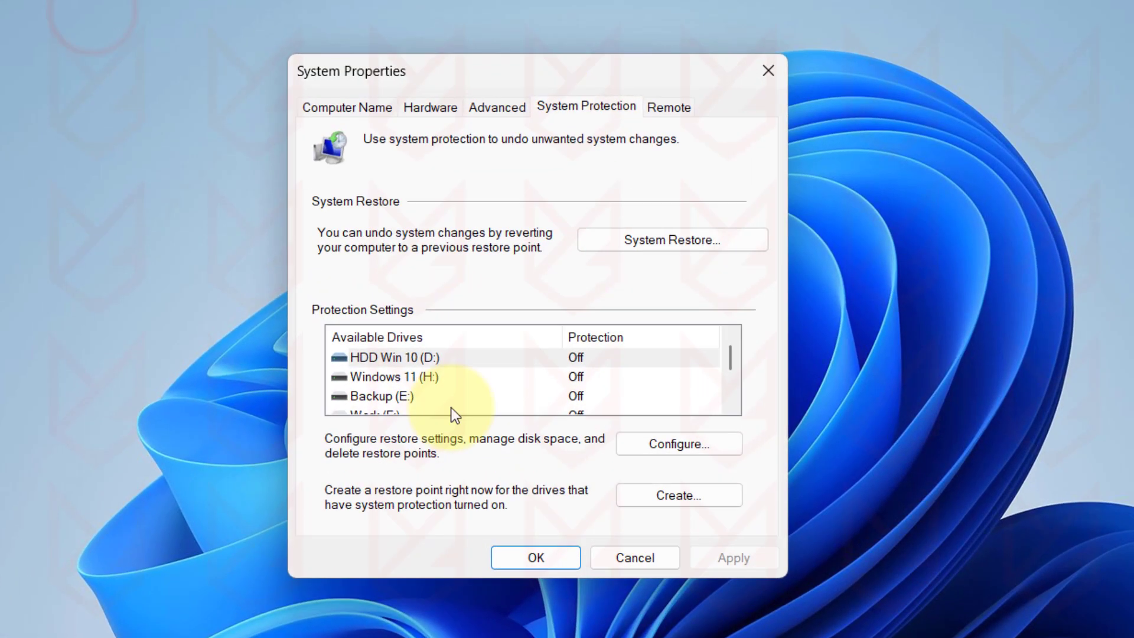
{"action": "scroll", "coordinate": [128, 250], "scroll_direction": "down", "scroll_amount": 1}
{"action": "left_click", "coordinate": [83, 240]}
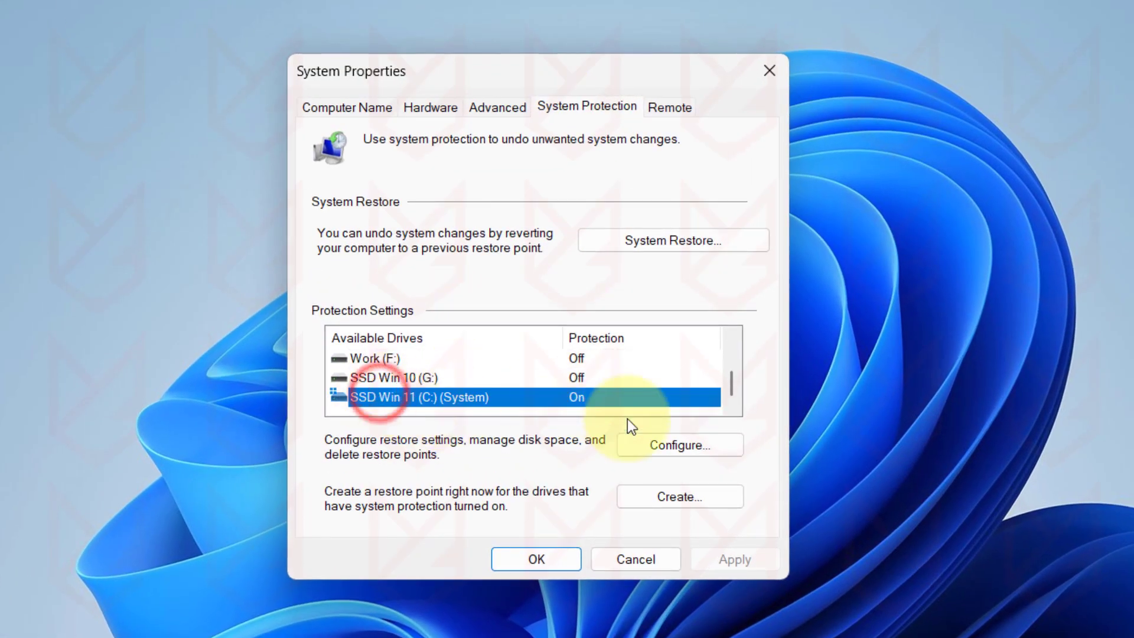
Disable system protection for C: and delete all its restore points.
{"action": "left_click", "coordinate": [676, 448]}
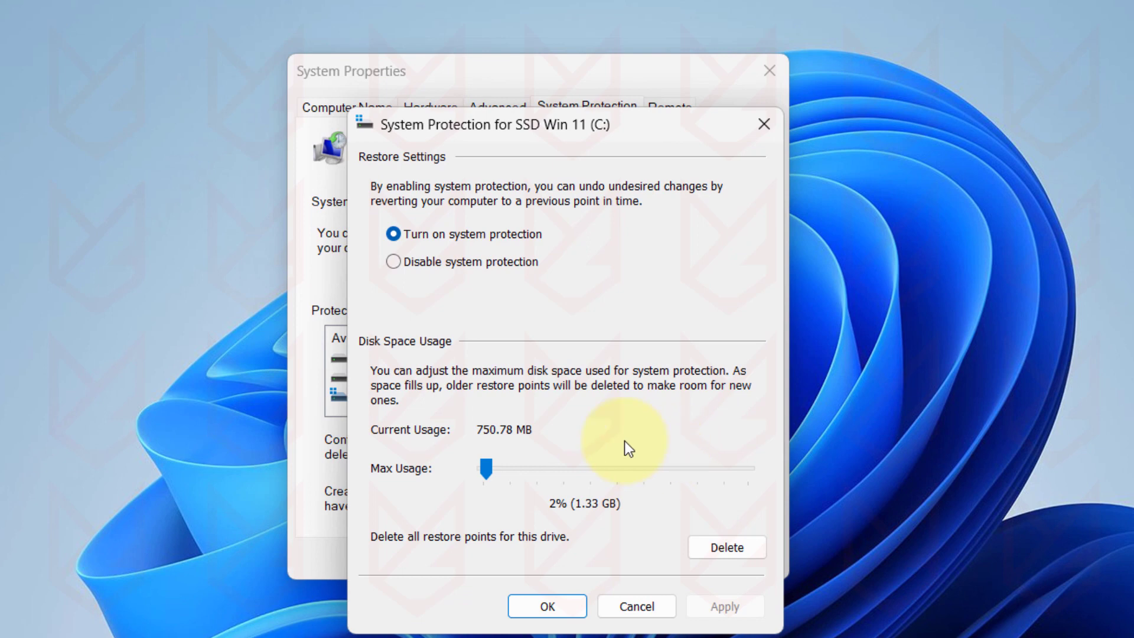
{"action": "left_click", "coordinate": [394, 262]}
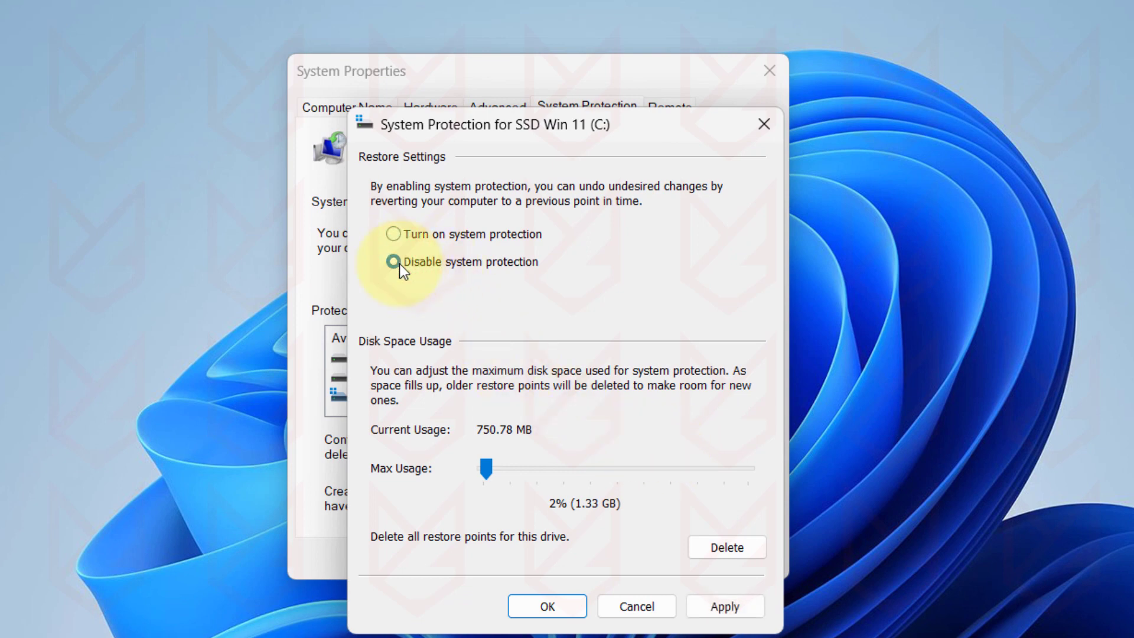
{"action": "left_click", "coordinate": [710, 555]}
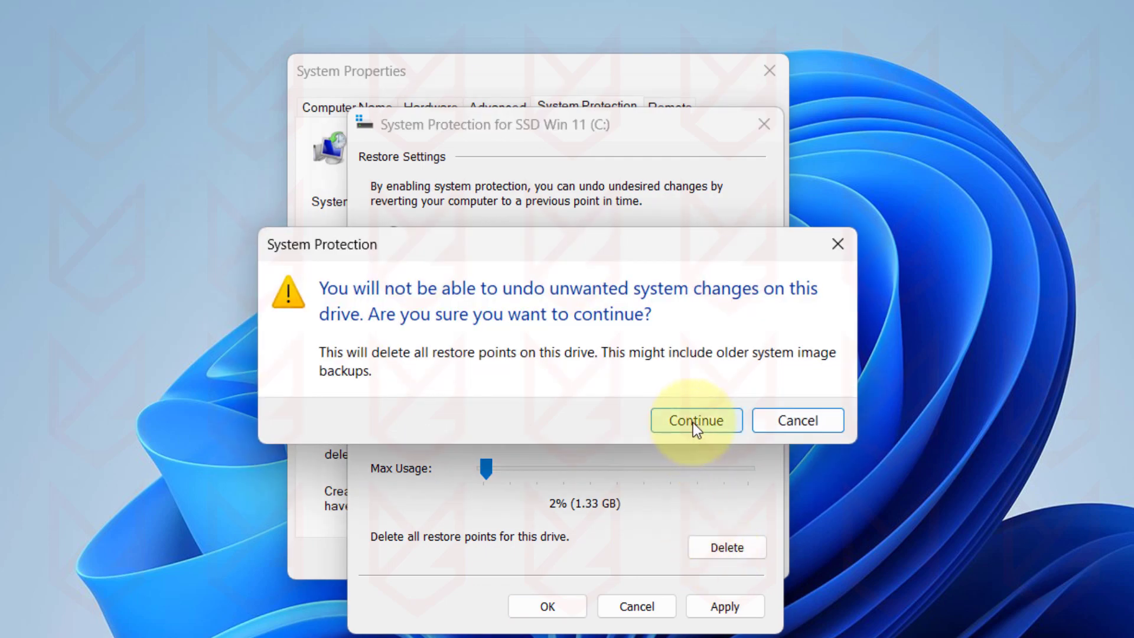
{"action": "left_click", "coordinate": [693, 423]}
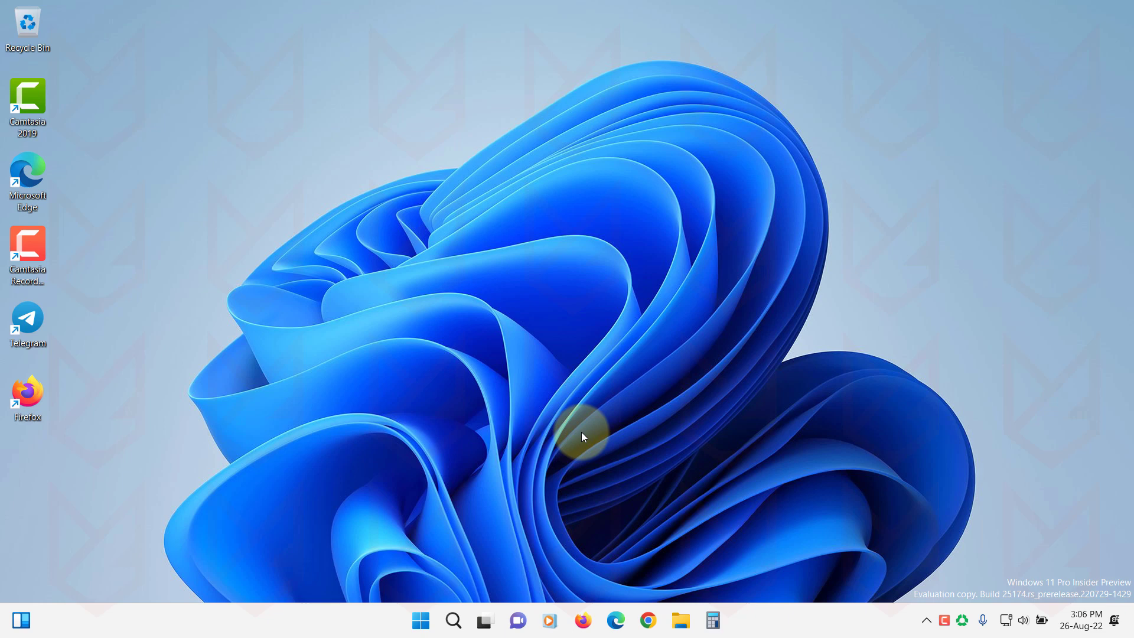
Go to Apps > Installed apps in Windows Settings.
{"action": "left_click", "coordinate": [420, 620]}
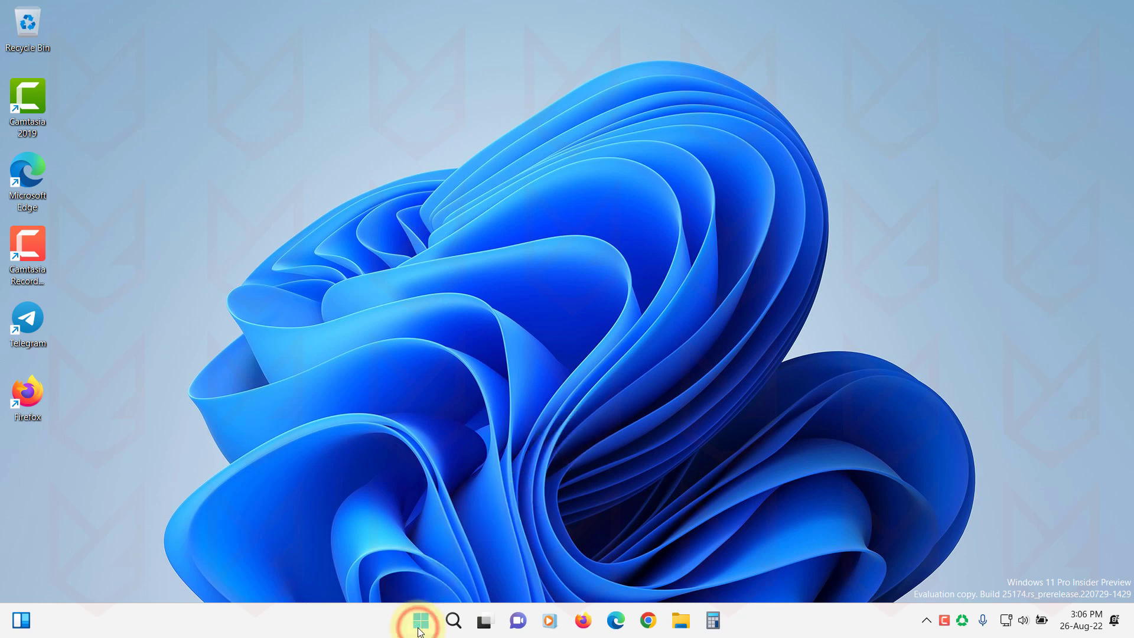
{"action": "left_click", "coordinate": [616, 190]}
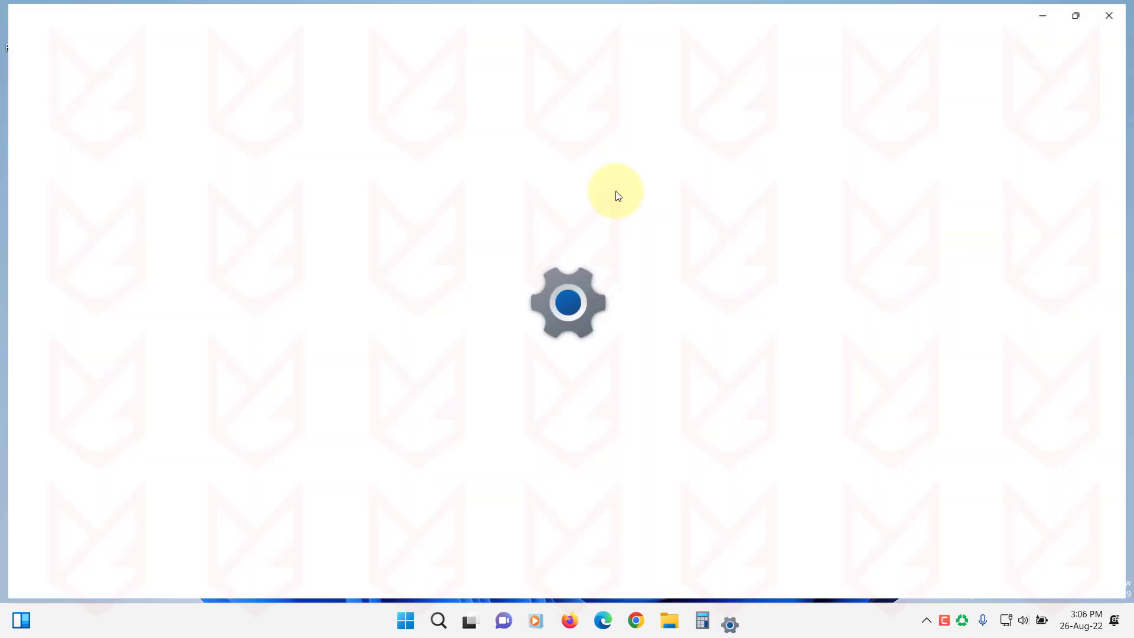
{"action": "left_click", "coordinate": [55, 279]}
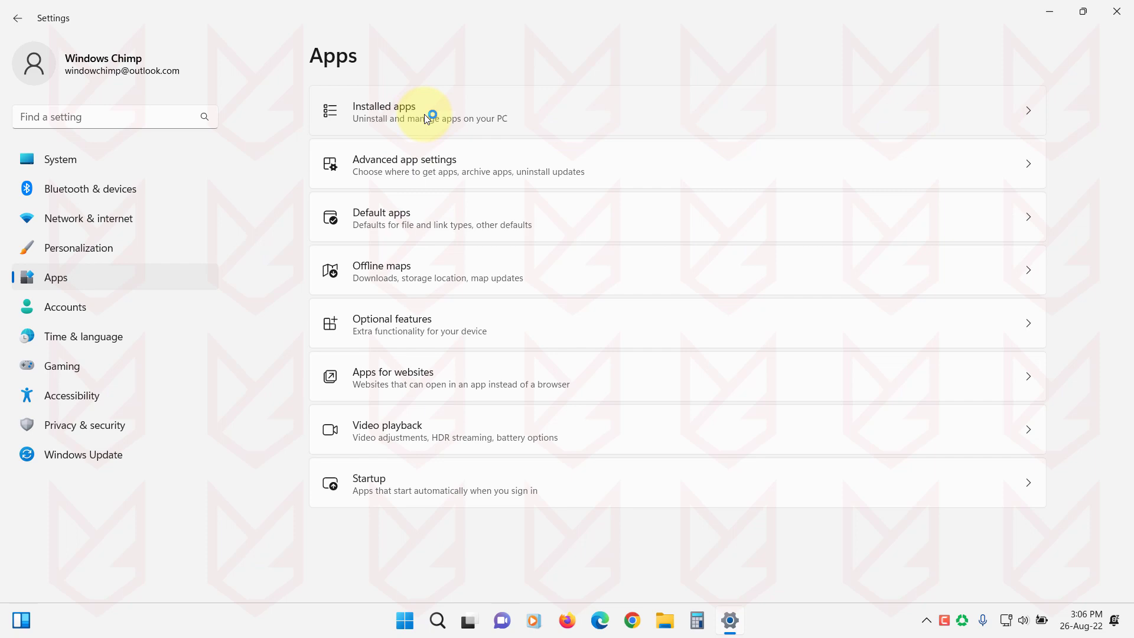
{"action": "left_click", "coordinate": [431, 108]}
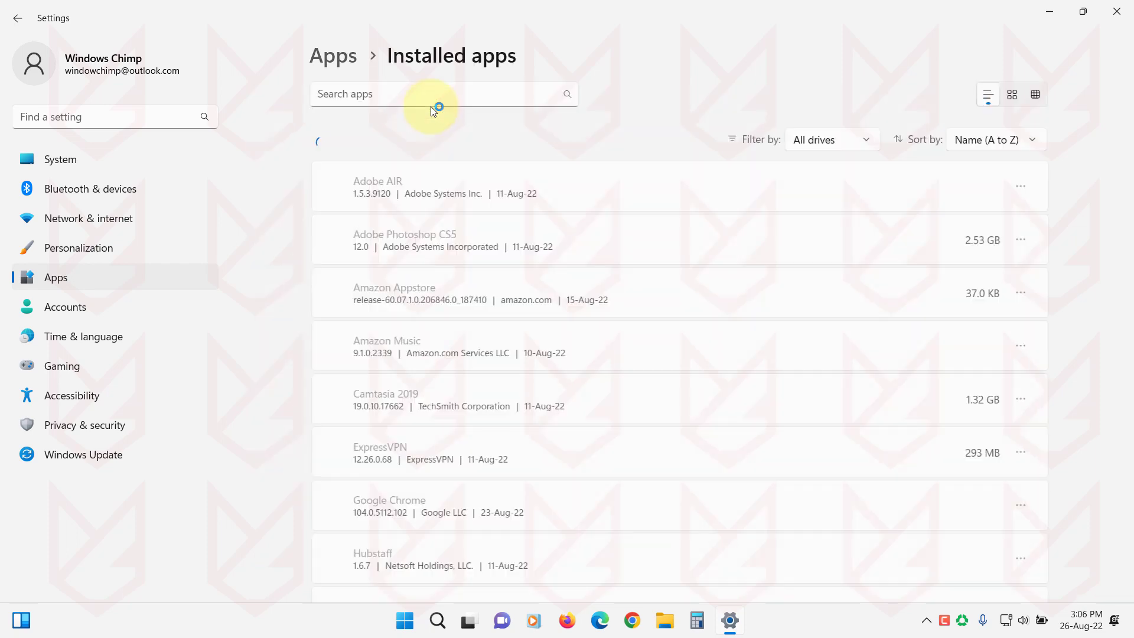
Uninstall Mobitrix WhatsApp Transfer and dismiss the success message.
{"action": "scroll", "coordinate": [394, 301], "scroll_direction": "down", "scroll_amount": 2}
{"action": "scroll", "coordinate": [420, 361], "scroll_direction": "down", "scroll_amount": 8}
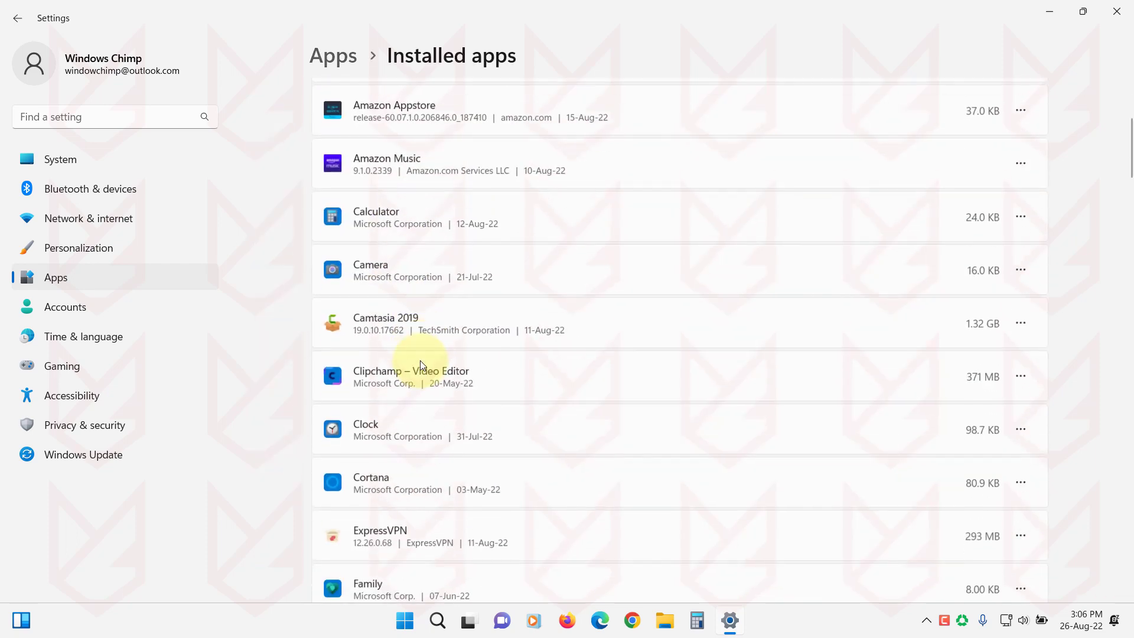
{"action": "scroll", "coordinate": [423, 365], "scroll_direction": "down", "scroll_amount": 8}
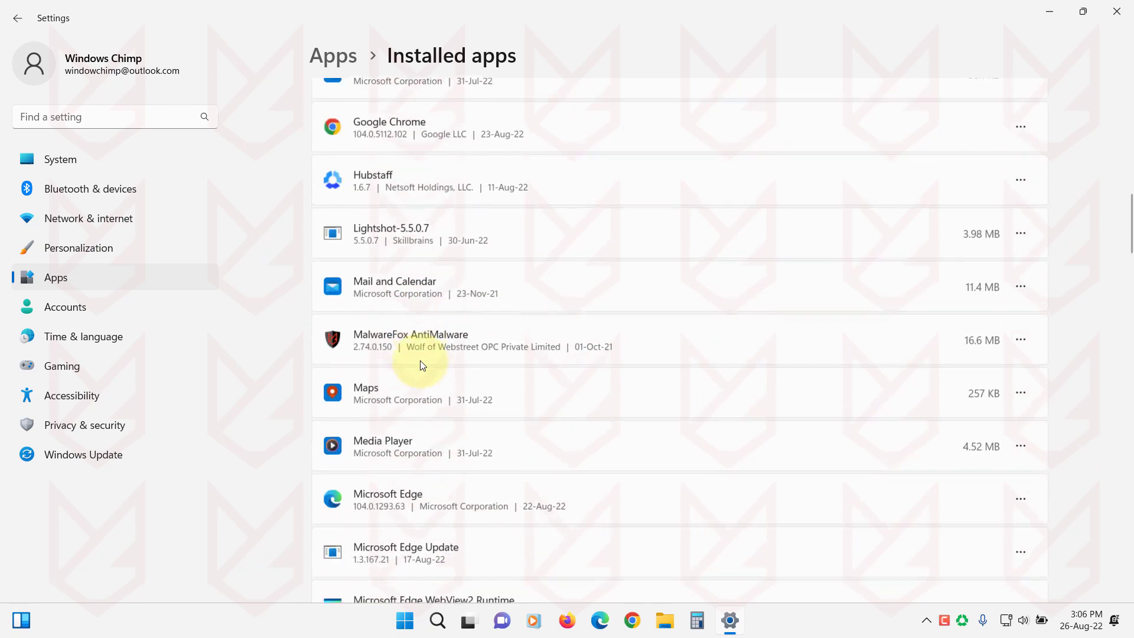
{"action": "scroll", "coordinate": [423, 365], "scroll_direction": "down", "scroll_amount": 8}
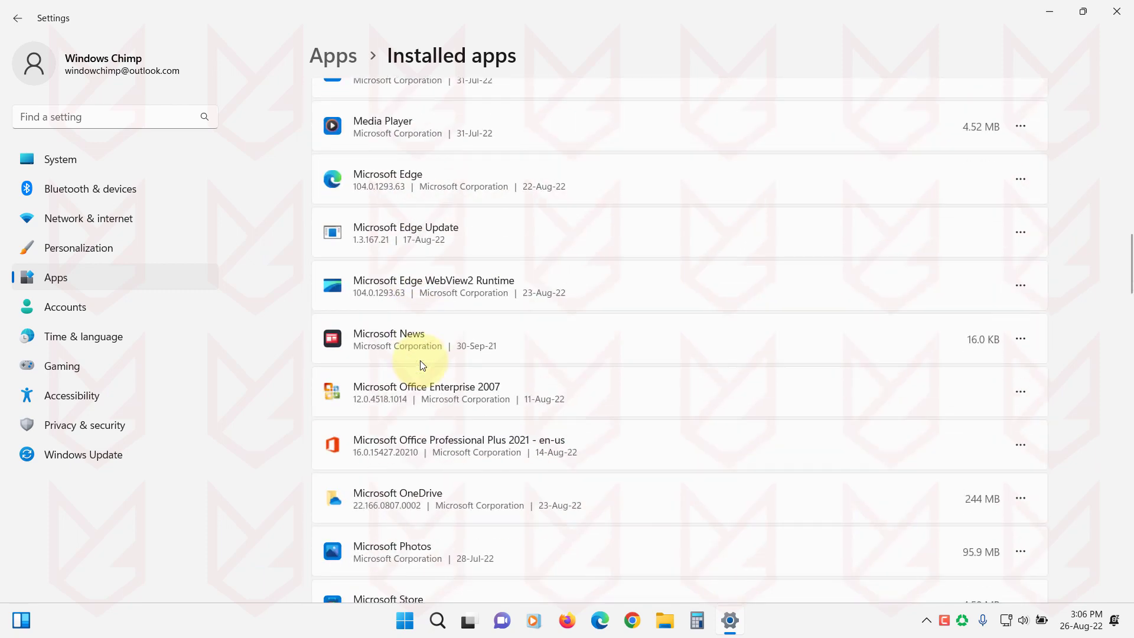
{"action": "scroll", "coordinate": [423, 365], "scroll_direction": "down", "scroll_amount": 6}
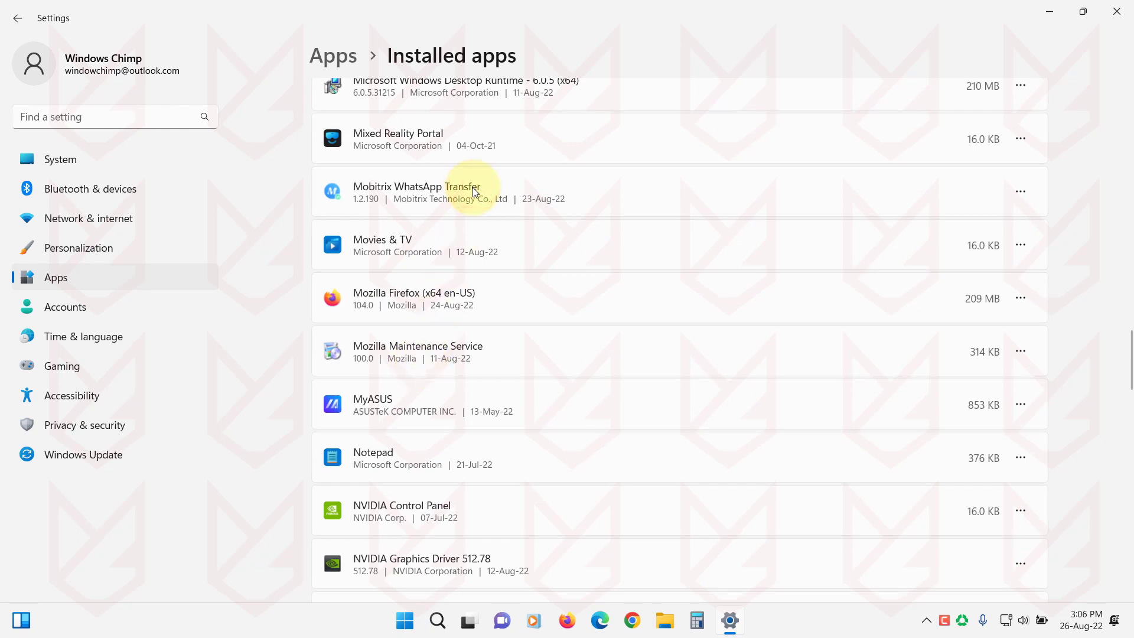
{"action": "left_click", "coordinate": [1021, 191]}
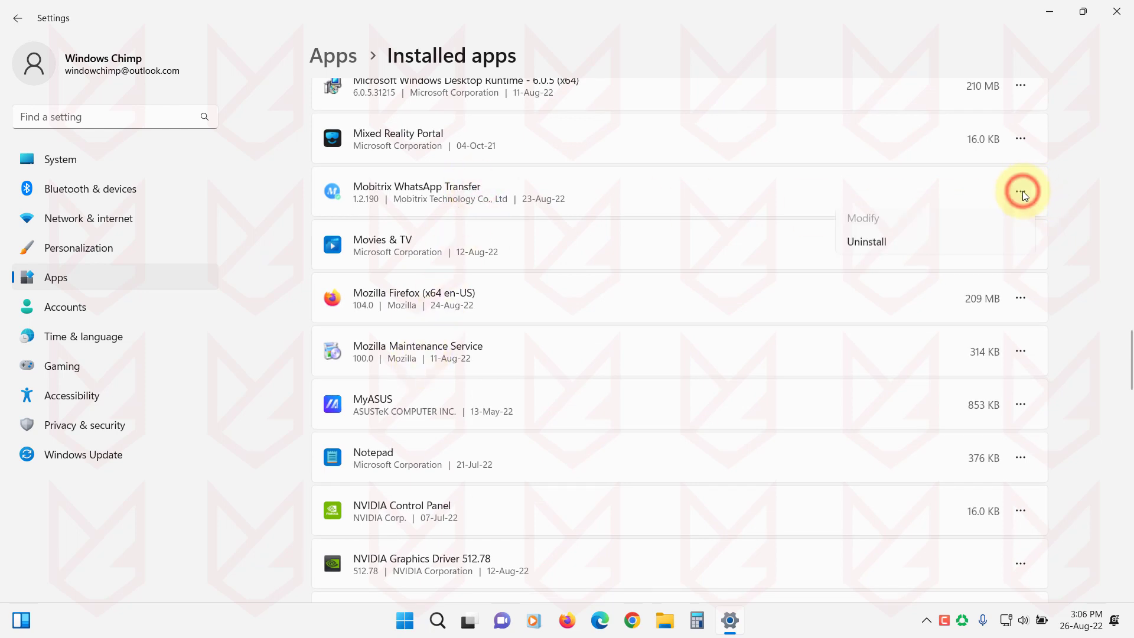
{"action": "left_click", "coordinate": [871, 248]}
{"action": "left_click", "coordinate": [990, 271]}
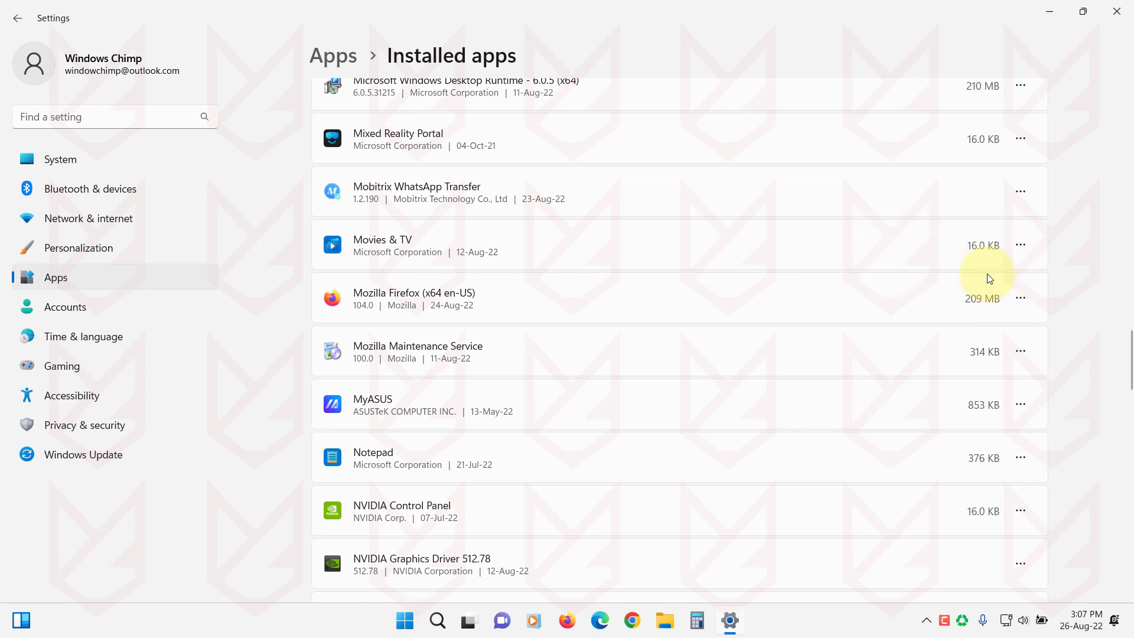
{"action": "left_click", "coordinate": [621, 350]}
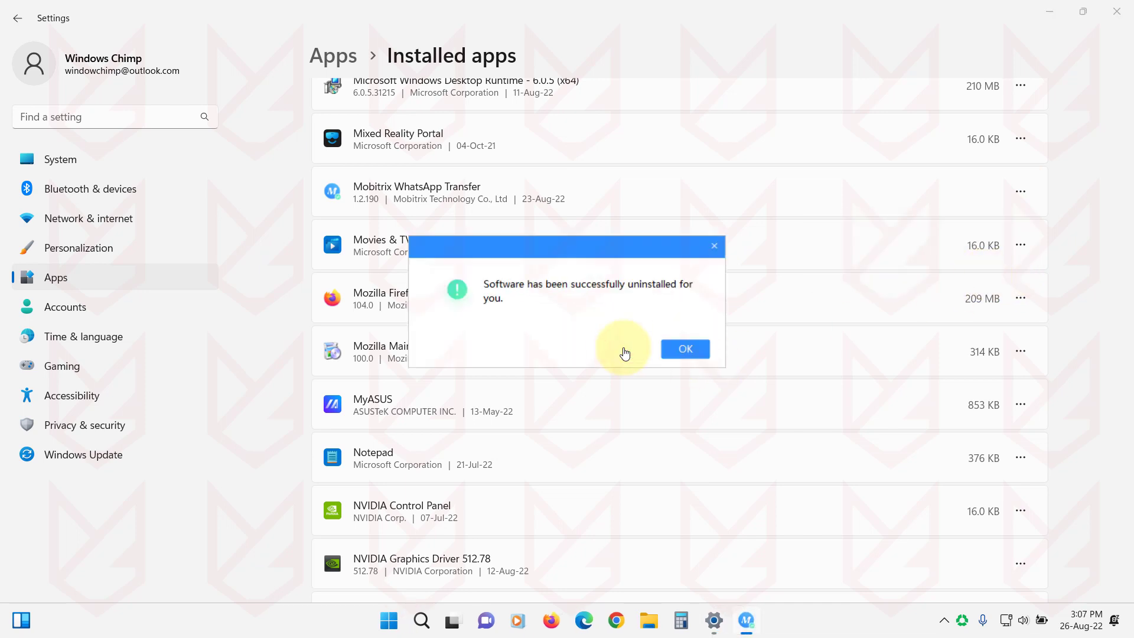
{"action": "left_click", "coordinate": [690, 353]}
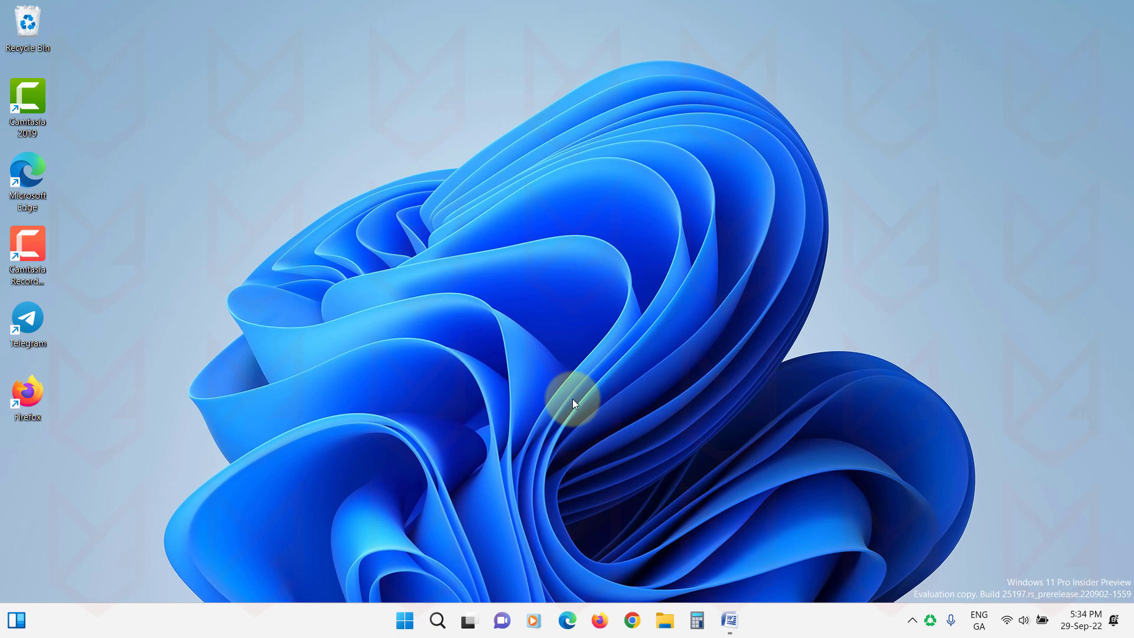
In Windows Security's Virus & threat protection scan options, select Microsoft Defender Antivirus (offline scan).
{"action": "left_click", "coordinate": [411, 623]}
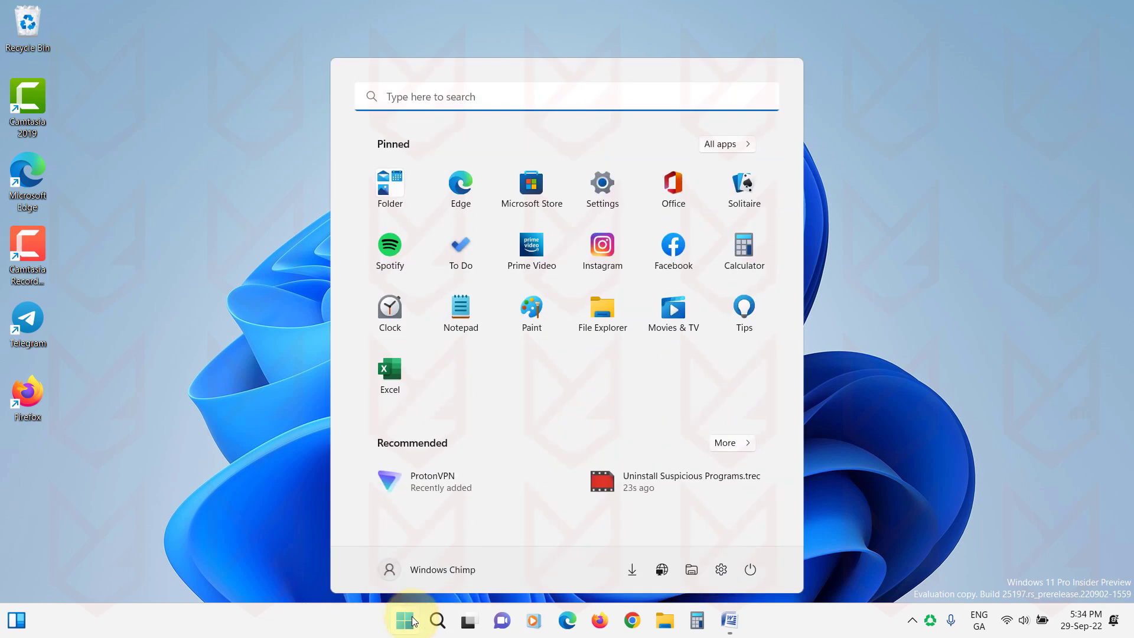
{"action": "type", "text": "windows security"}
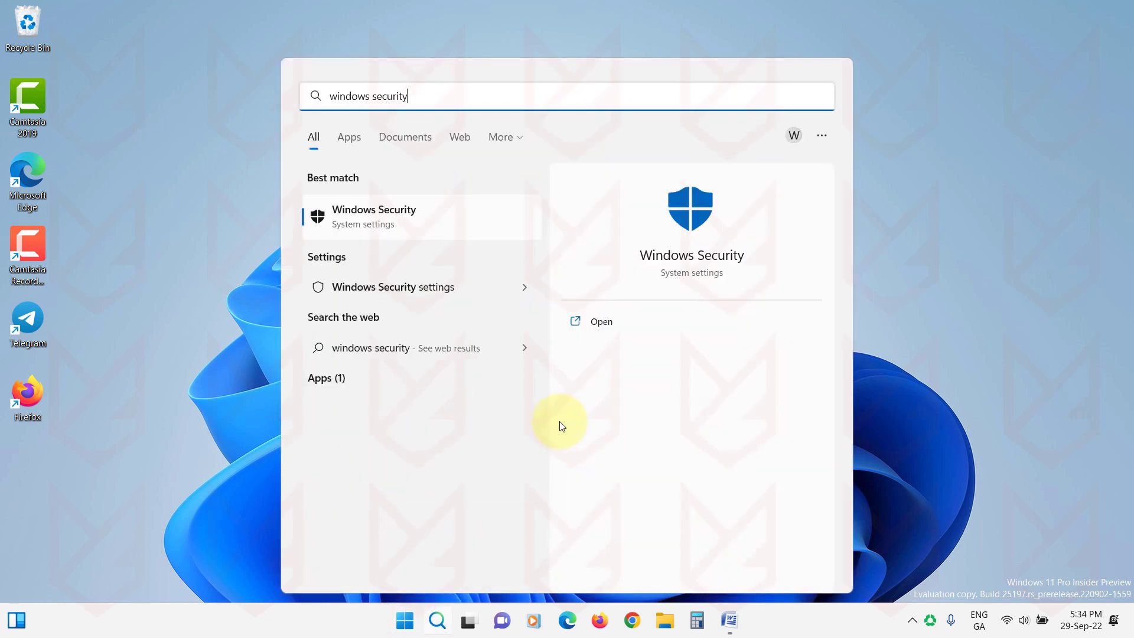
{"action": "left_click", "coordinate": [453, 231]}
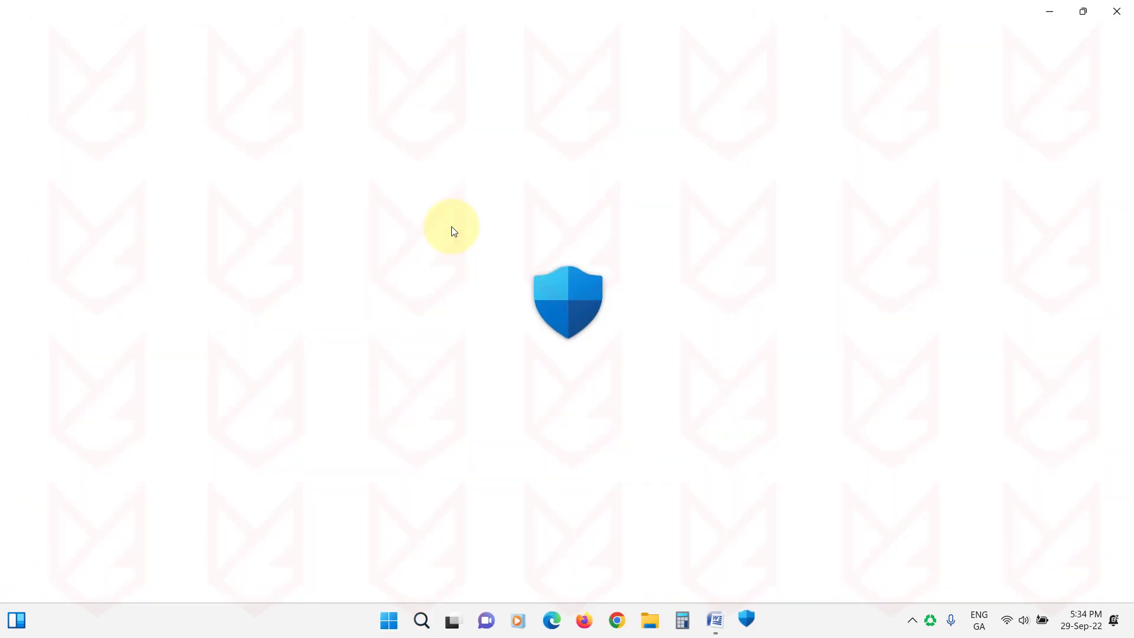
{"action": "left_click", "coordinate": [350, 266]}
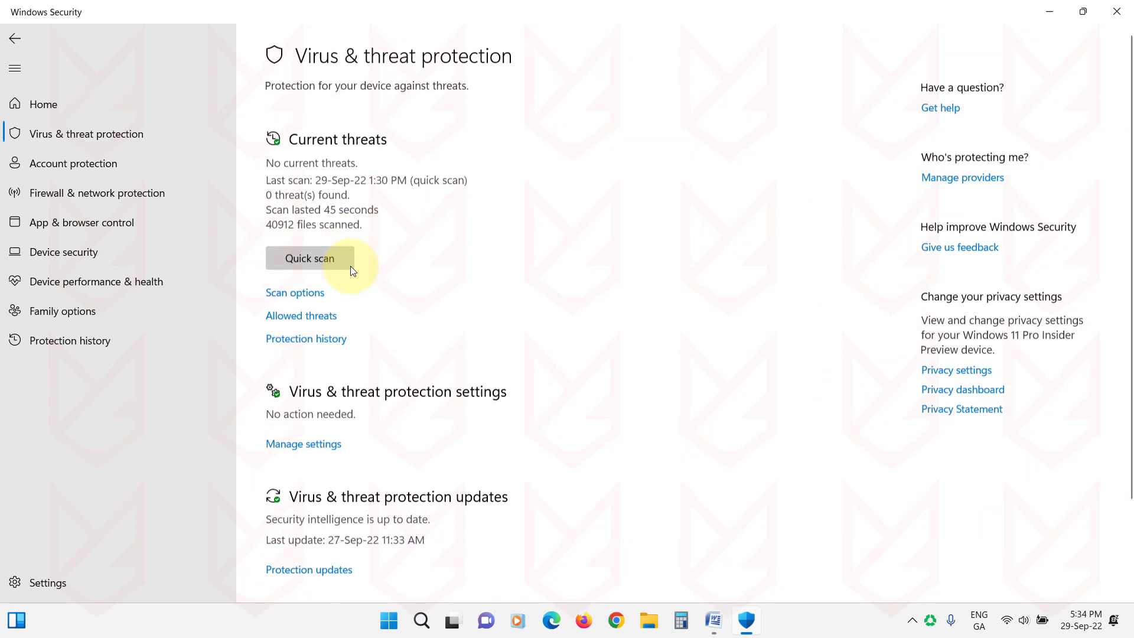
{"action": "left_click", "coordinate": [300, 290]}
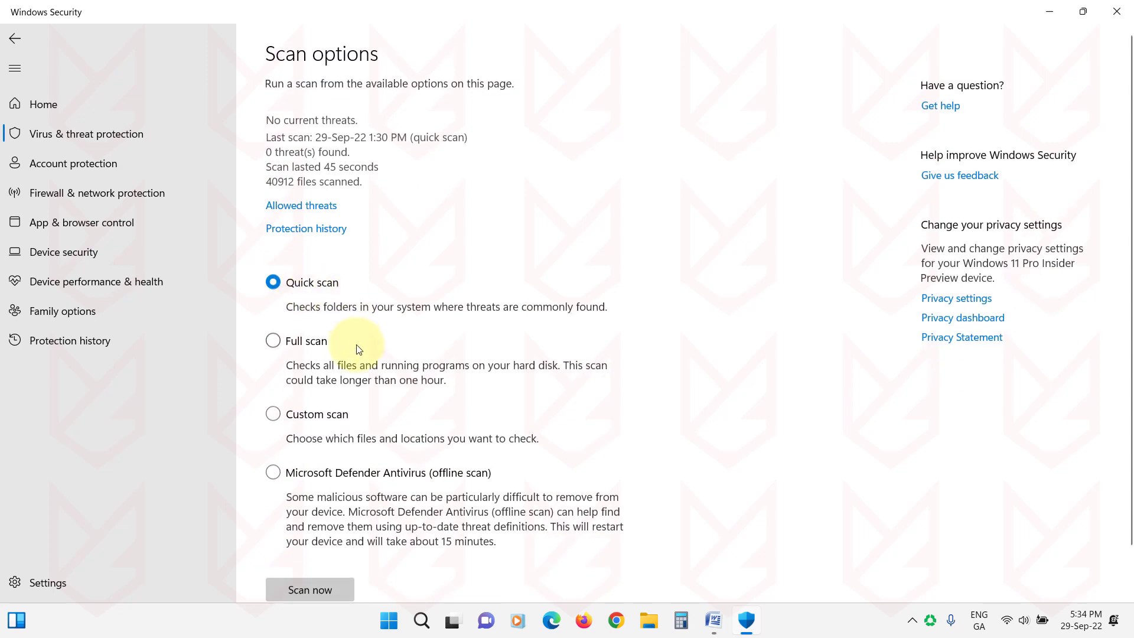
{"action": "scroll", "coordinate": [358, 363], "scroll_direction": "down", "scroll_amount": 1}
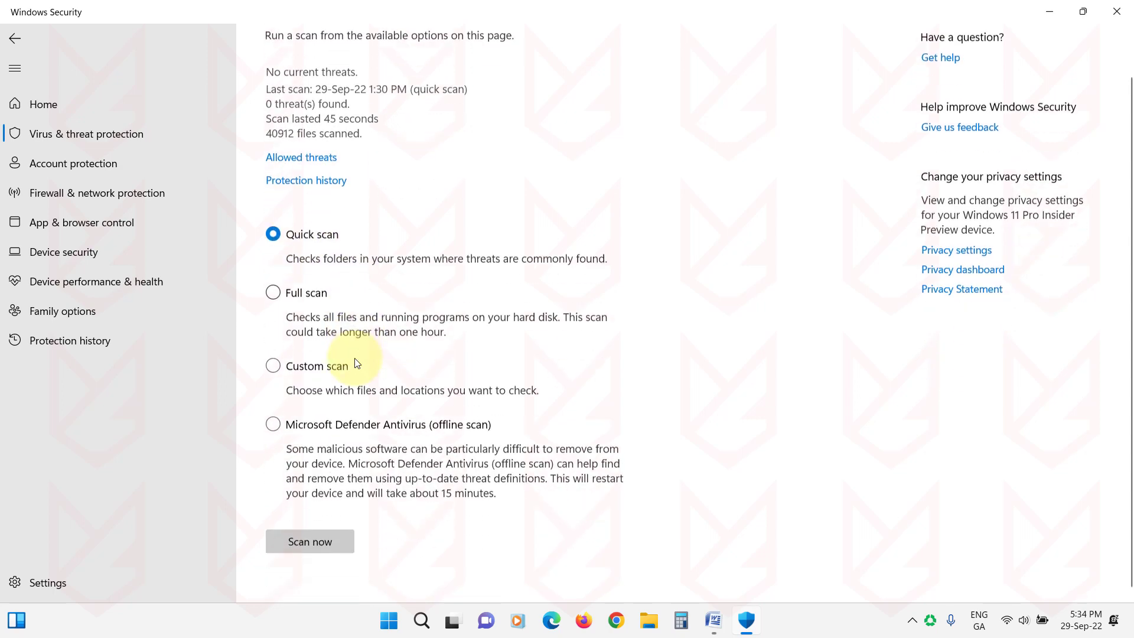
{"action": "left_click", "coordinate": [273, 420]}
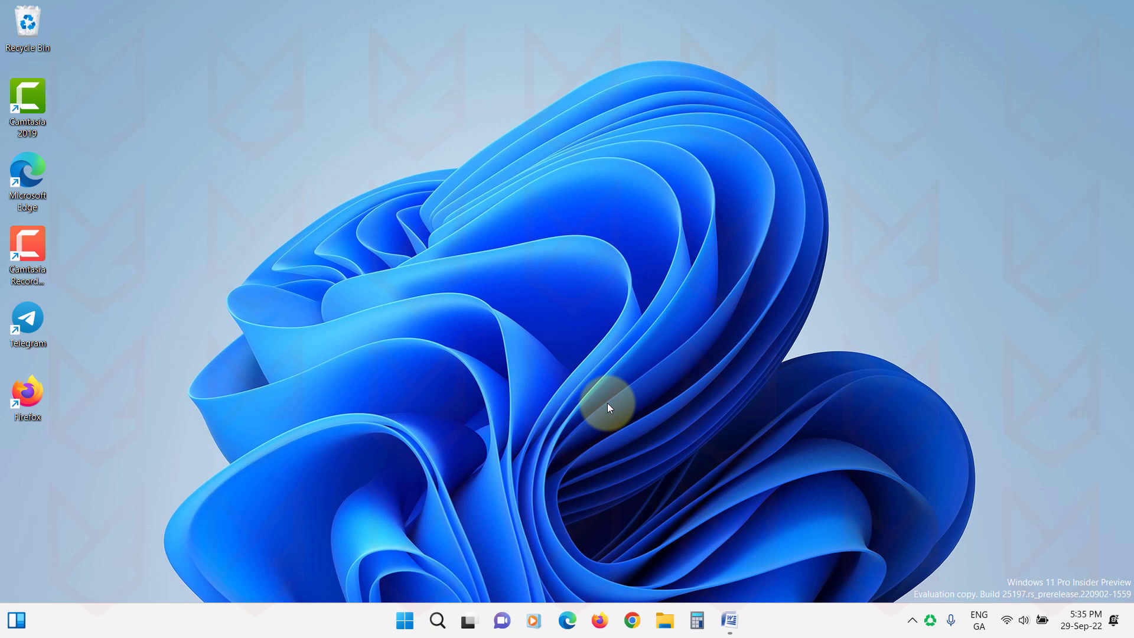
In Chrome's Reset and clean up settings, choose Restore settings to their original defaults.
{"action": "left_click", "coordinate": [632, 620]}
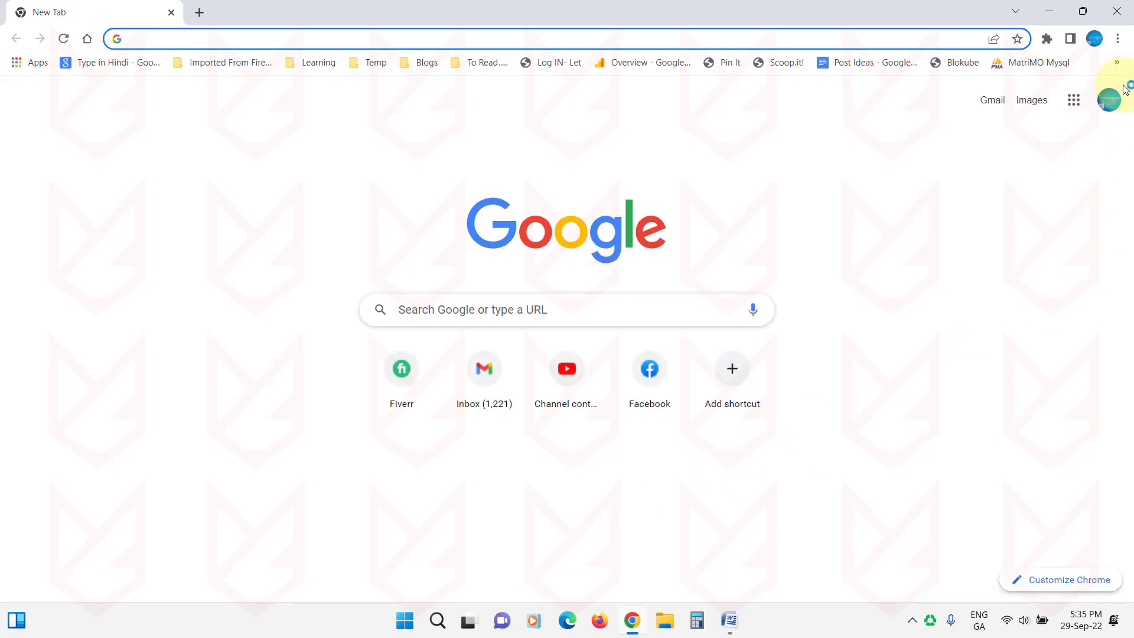
{"action": "left_click", "coordinate": [1118, 40]}
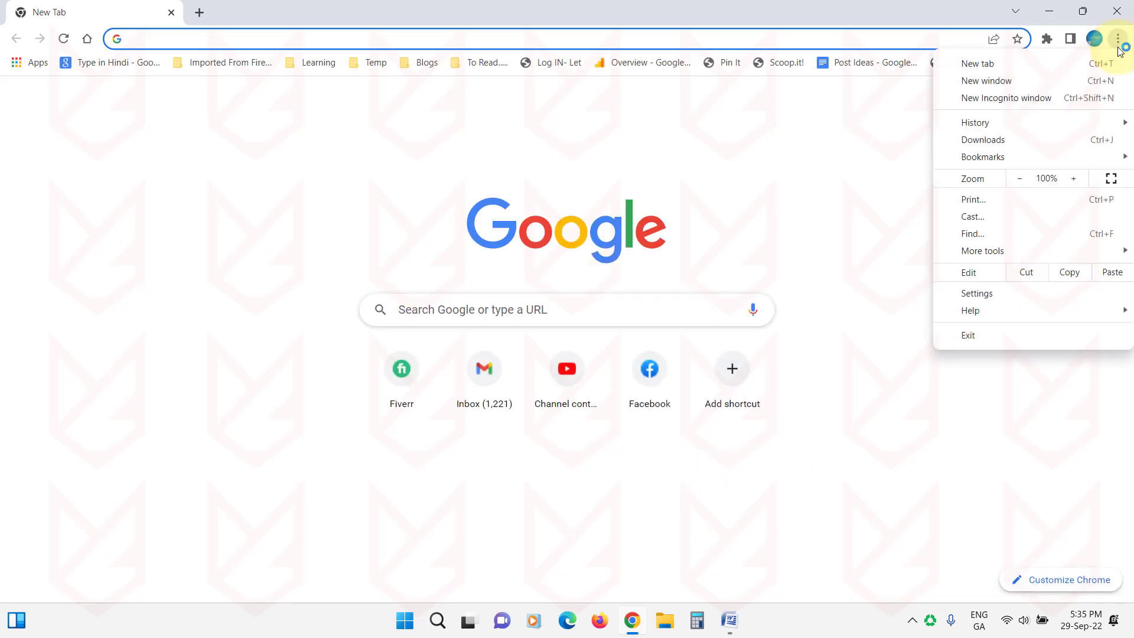
{"action": "left_click", "coordinate": [990, 291]}
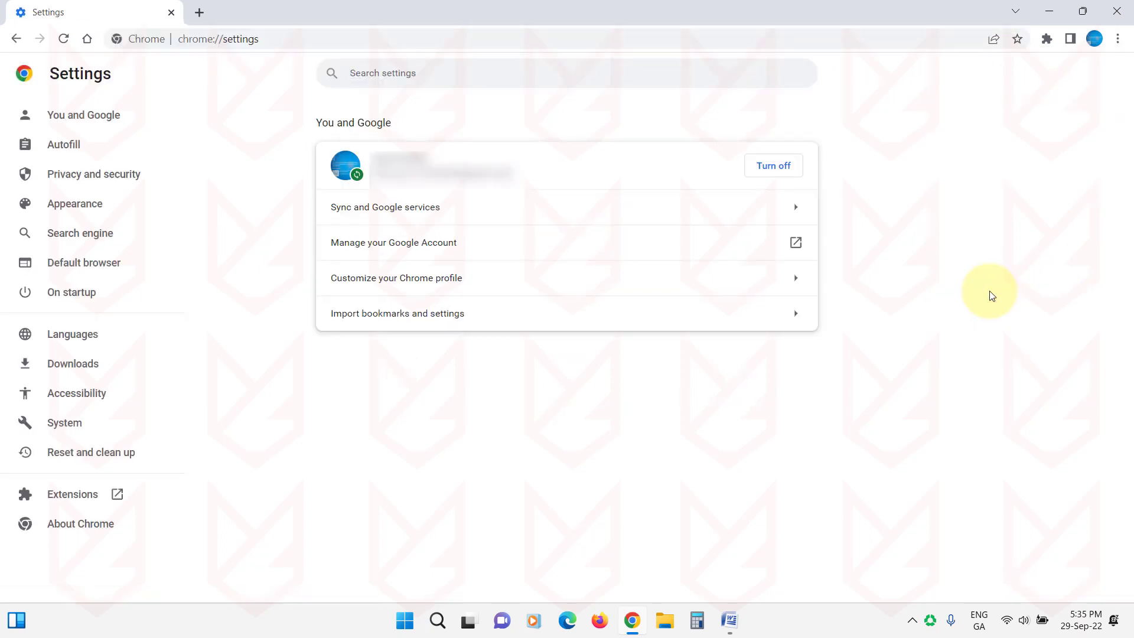
{"action": "left_click", "coordinate": [121, 454]}
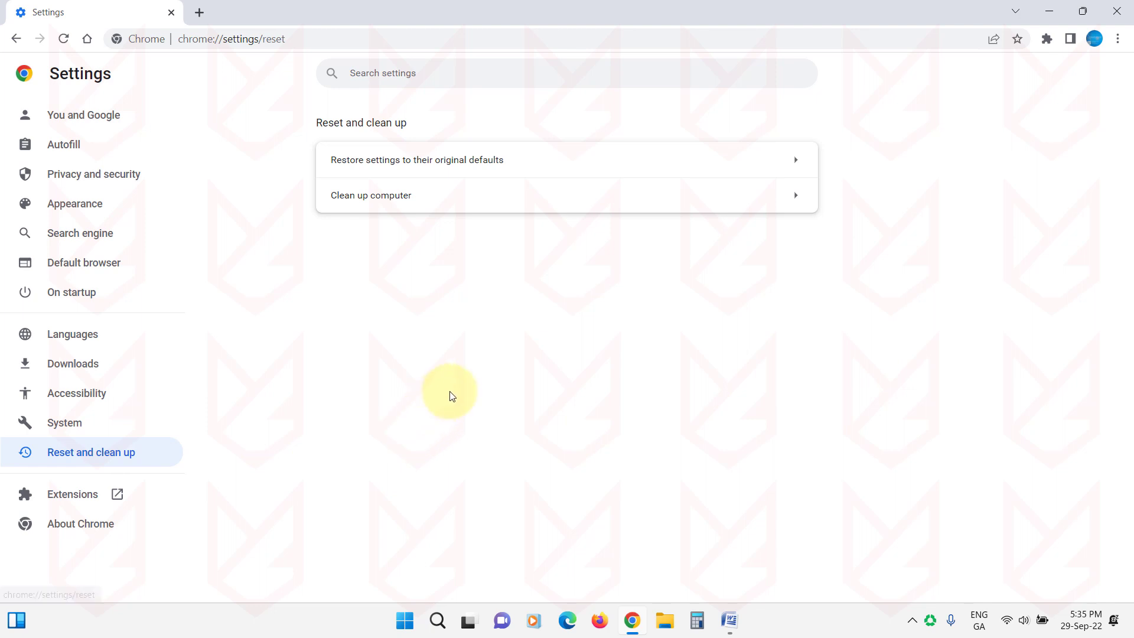
{"action": "left_click", "coordinate": [509, 167]}
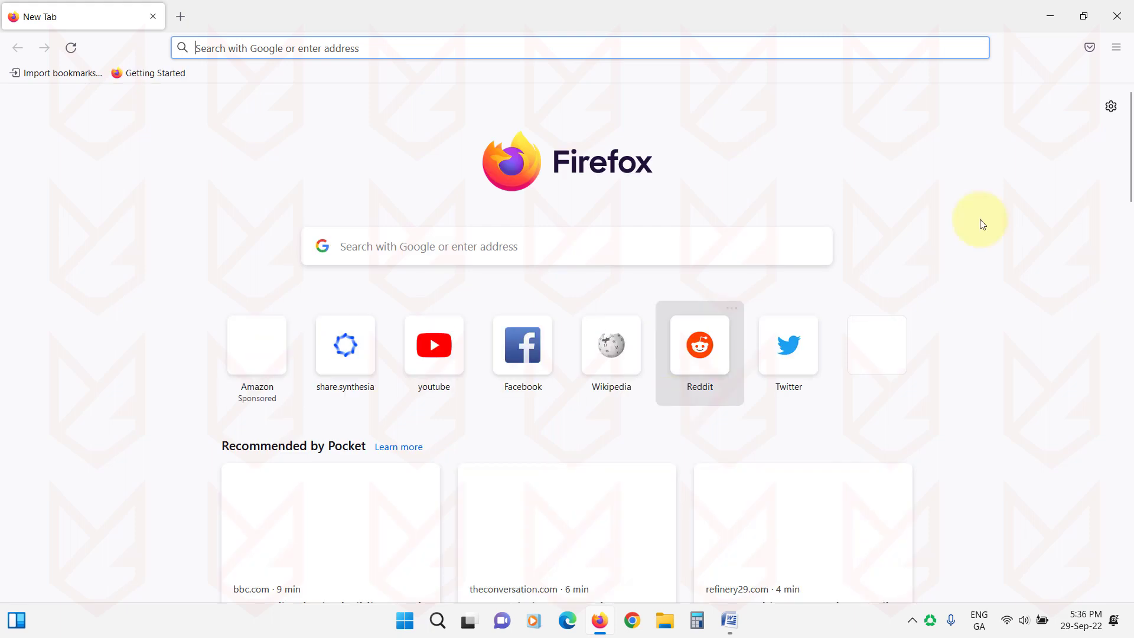
From Help > More troubleshooting information, choose Refresh Firefox.
{"action": "left_click", "coordinate": [1116, 47]}
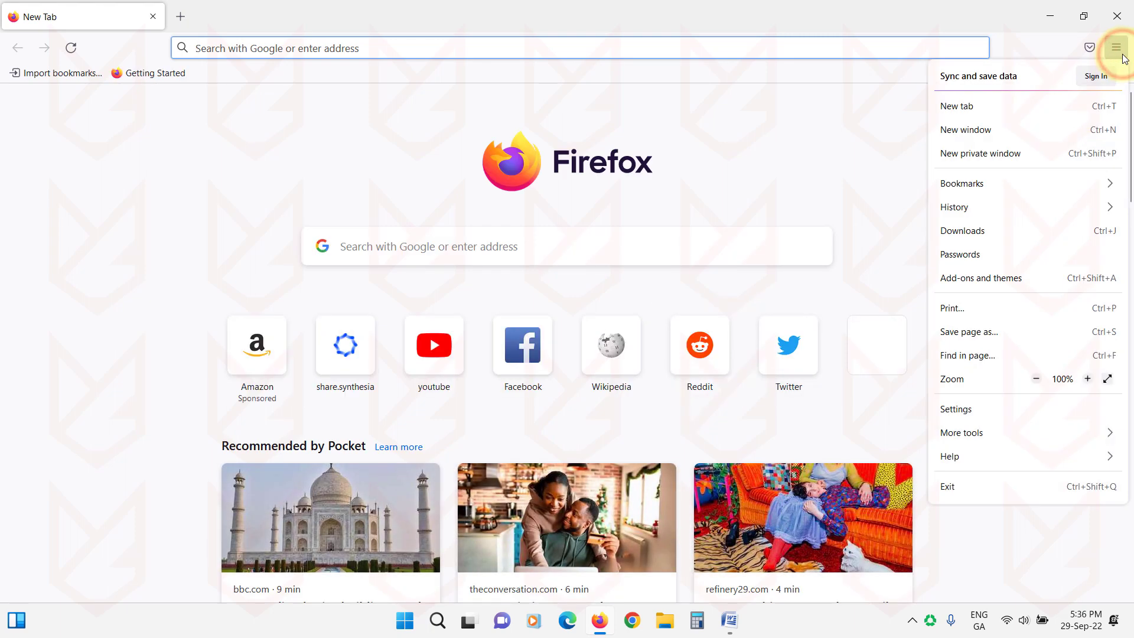
{"action": "left_click", "coordinate": [978, 460]}
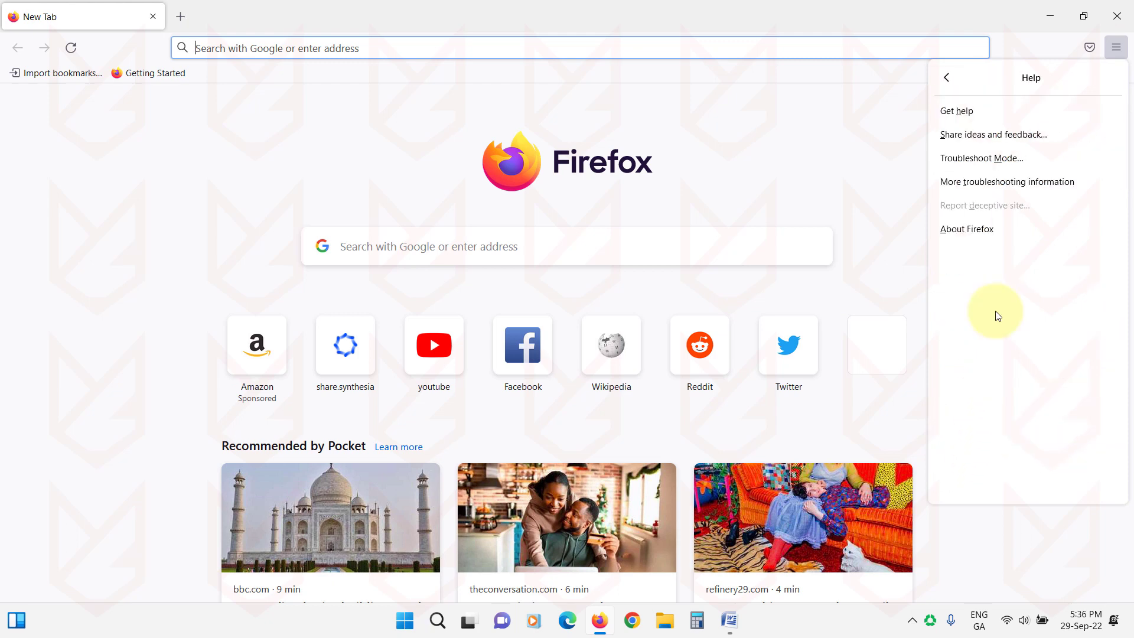
{"action": "left_click", "coordinate": [999, 185]}
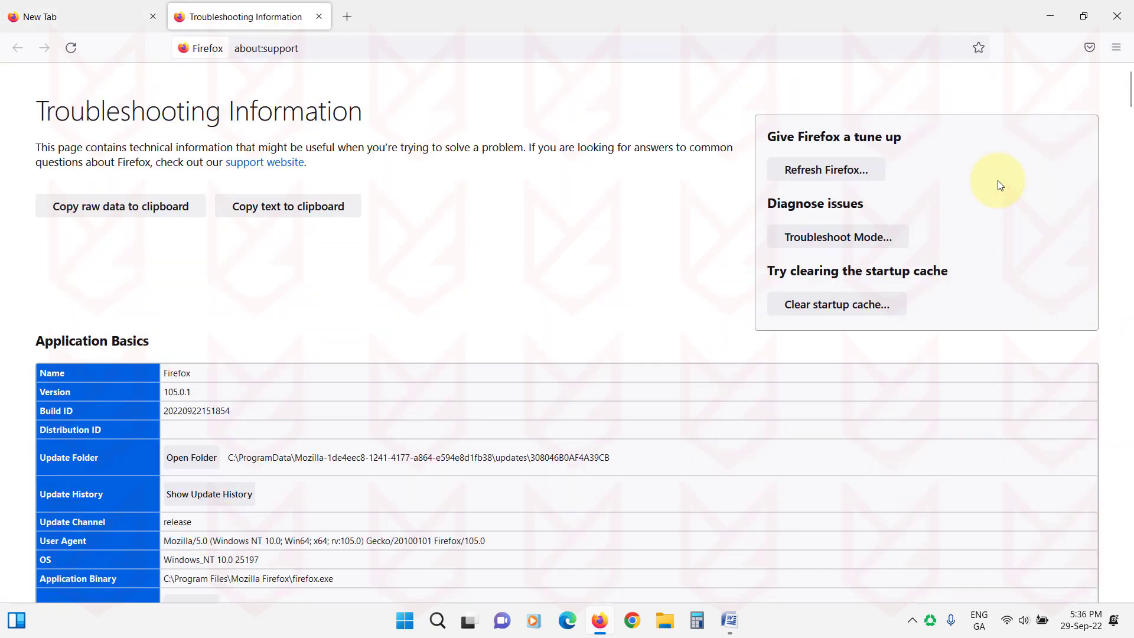
{"action": "left_click", "coordinate": [833, 174]}
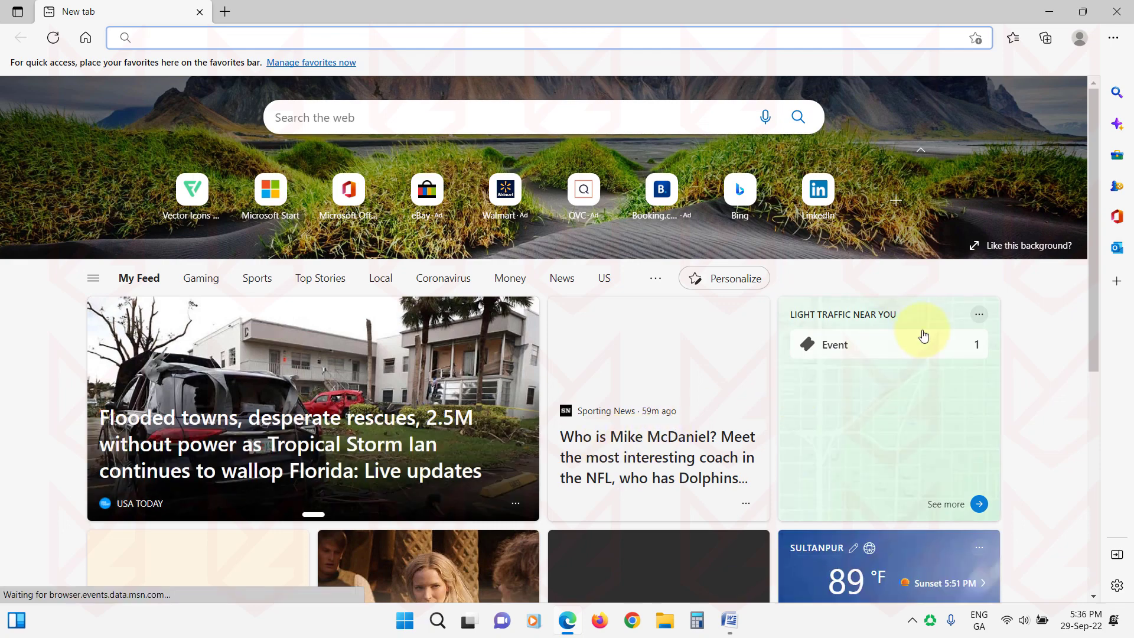
In Edge's Reset settings section, choose Restore settings to their default values.
{"action": "left_click", "coordinate": [1113, 37]}
{"action": "left_click", "coordinate": [914, 518]}
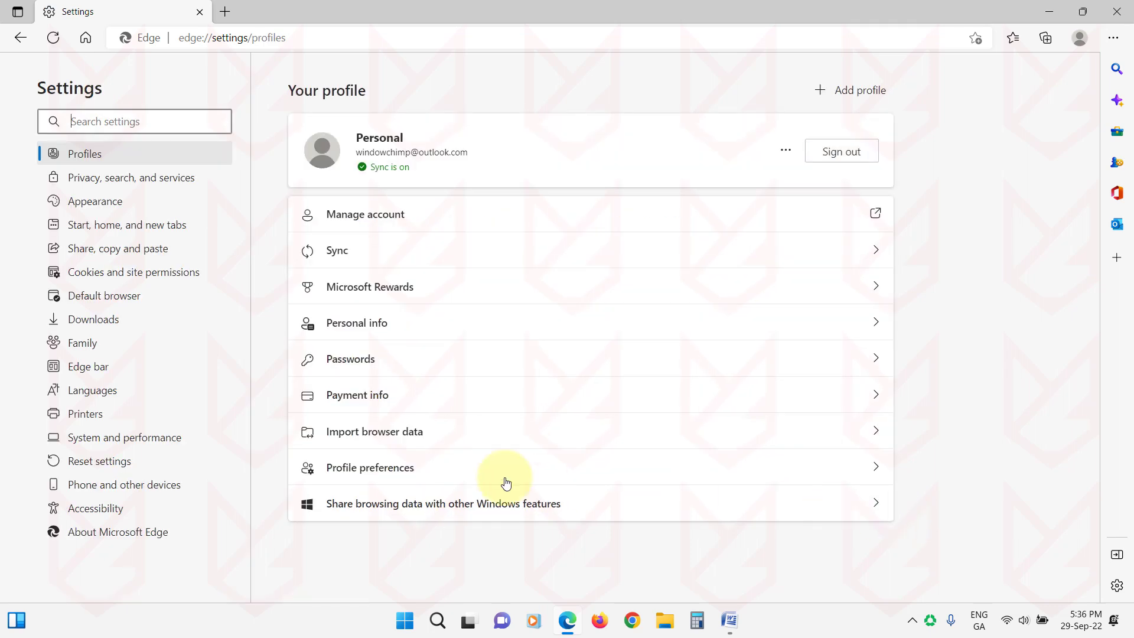
{"action": "left_click", "coordinate": [124, 472]}
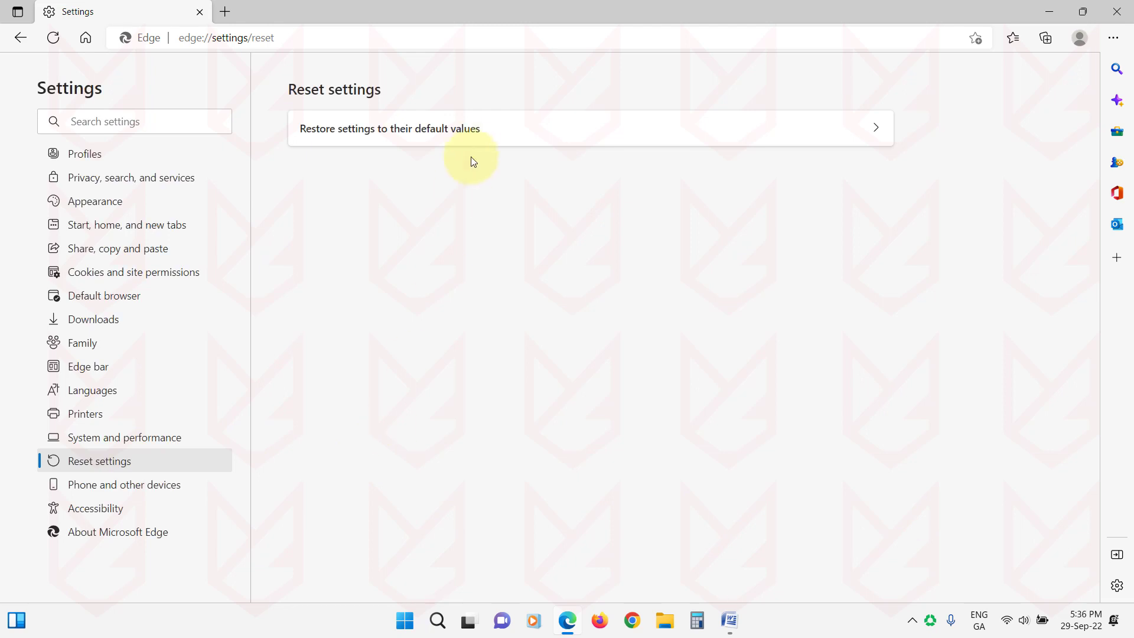
{"action": "left_click", "coordinate": [471, 137]}
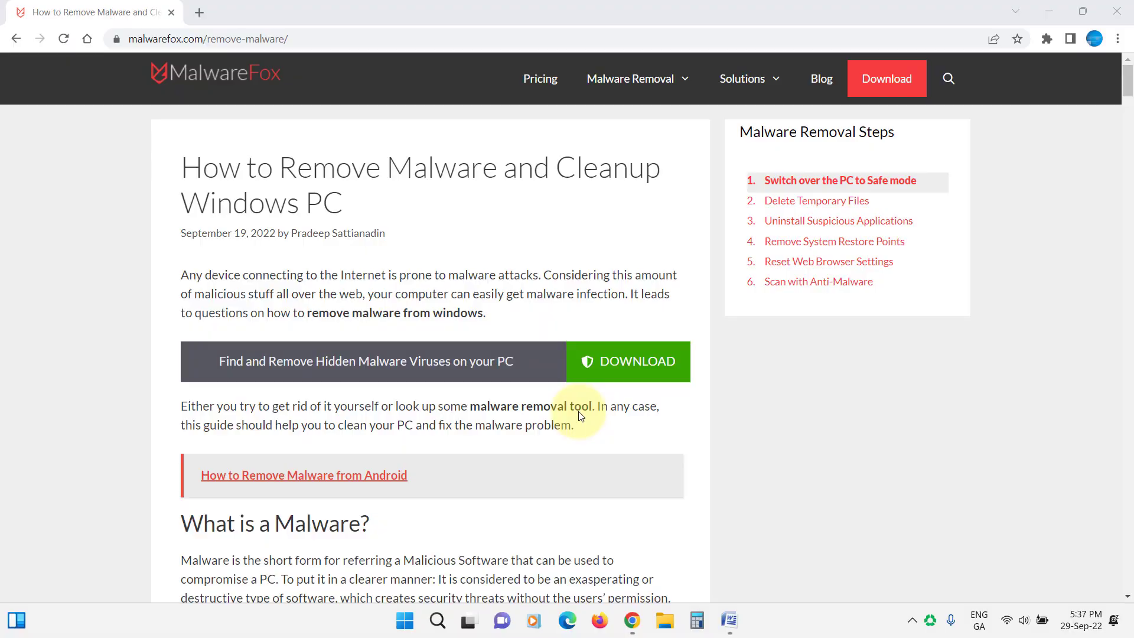
Scroll the MalwareFox remove-malware article from its intro through the six steps to the FAQ.
{"action": "scroll", "coordinate": [579, 412], "scroll_direction": "down", "scroll_amount": 10}
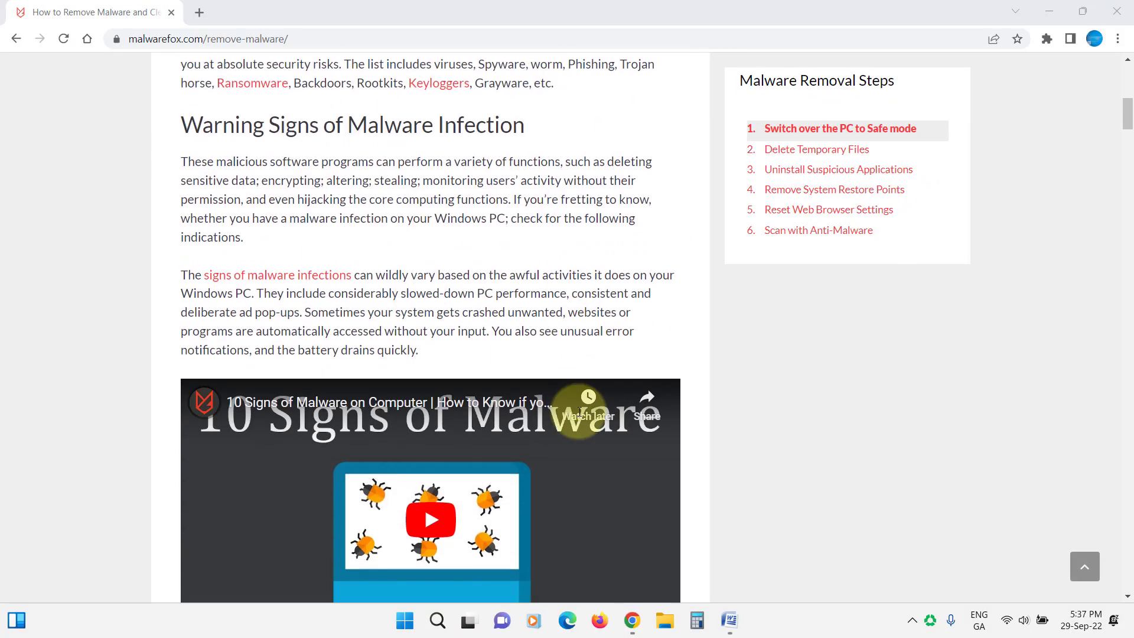
{"action": "scroll", "coordinate": [579, 411], "scroll_direction": "down", "scroll_amount": 12}
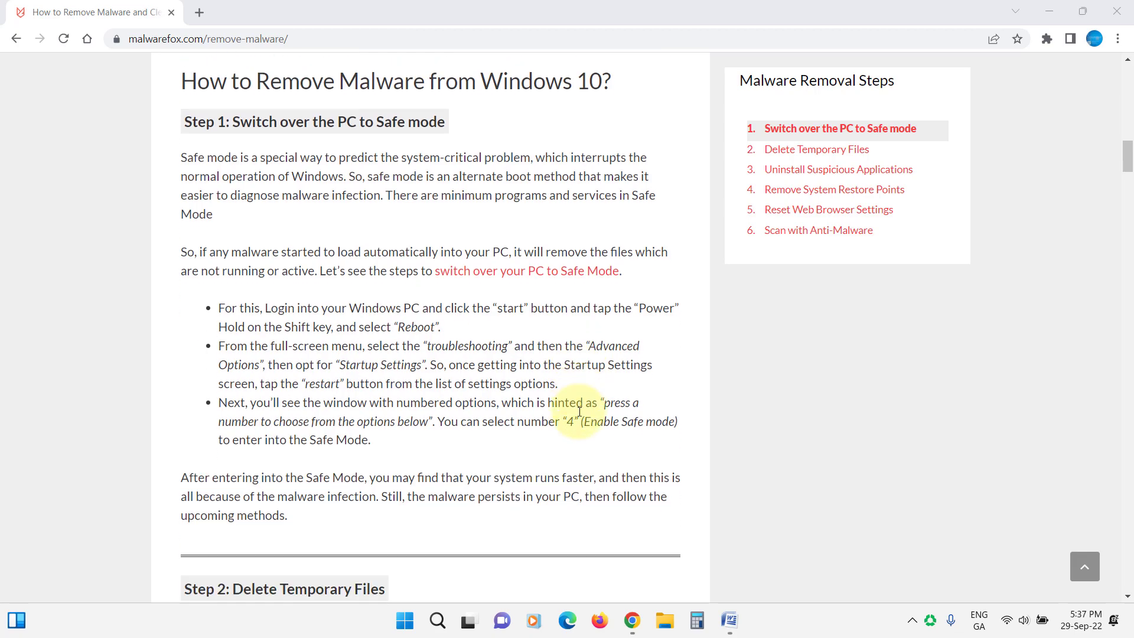
{"action": "scroll", "coordinate": [579, 411], "scroll_direction": "down", "scroll_amount": 13}
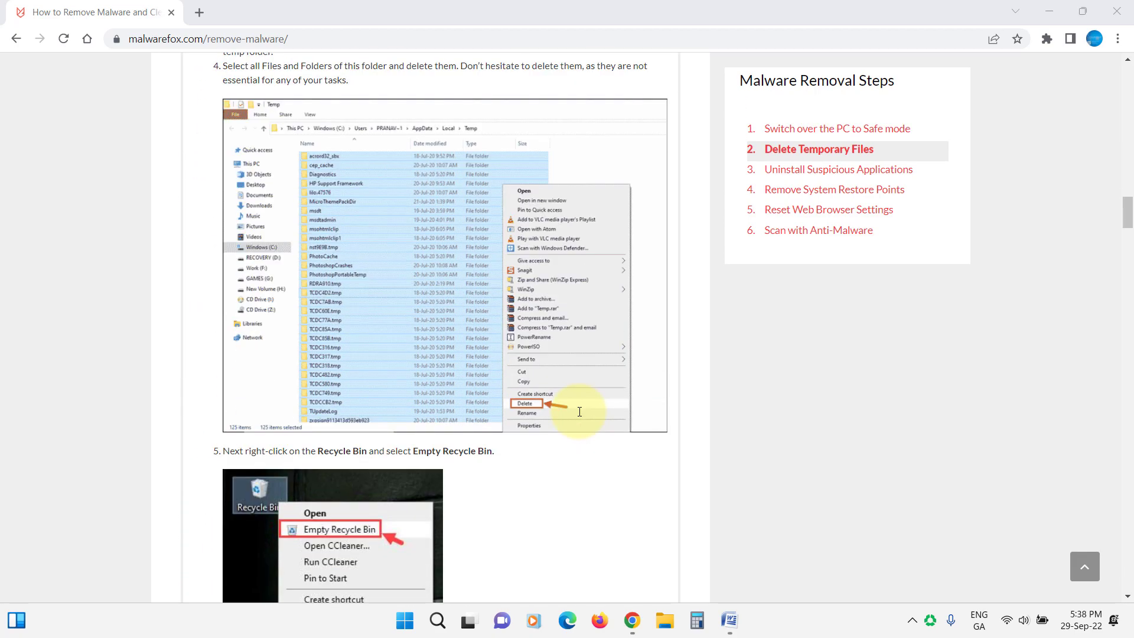
{"action": "scroll", "coordinate": [579, 411], "scroll_direction": "down", "scroll_amount": 13}
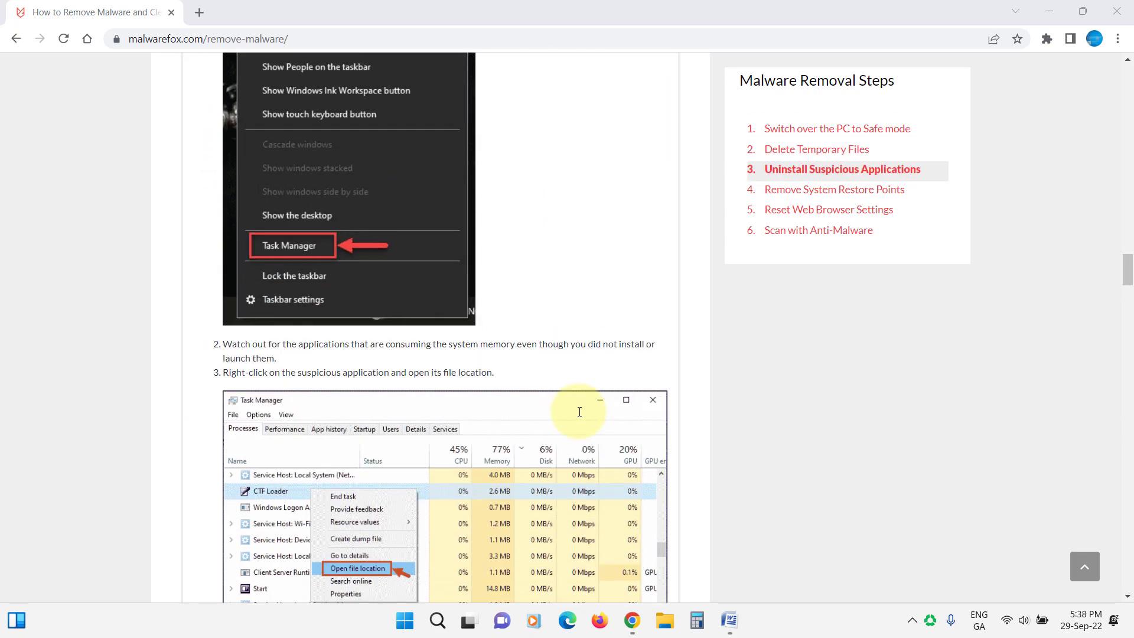
{"action": "scroll", "coordinate": [579, 412], "scroll_direction": "down", "scroll_amount": 13}
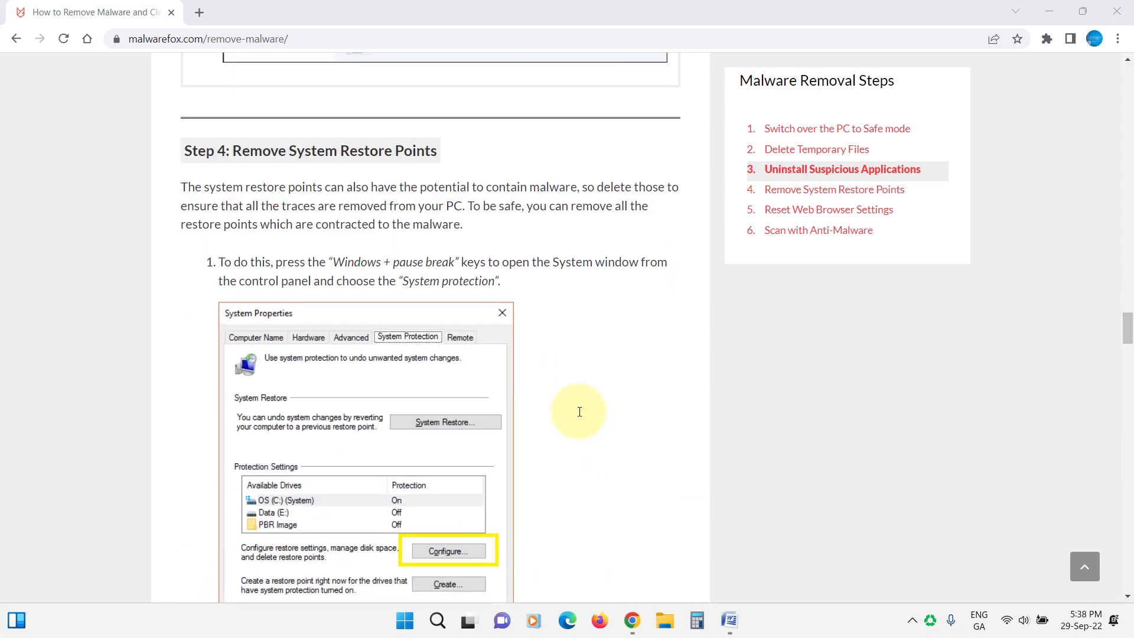
{"action": "scroll", "coordinate": [580, 411], "scroll_direction": "down", "scroll_amount": 13}
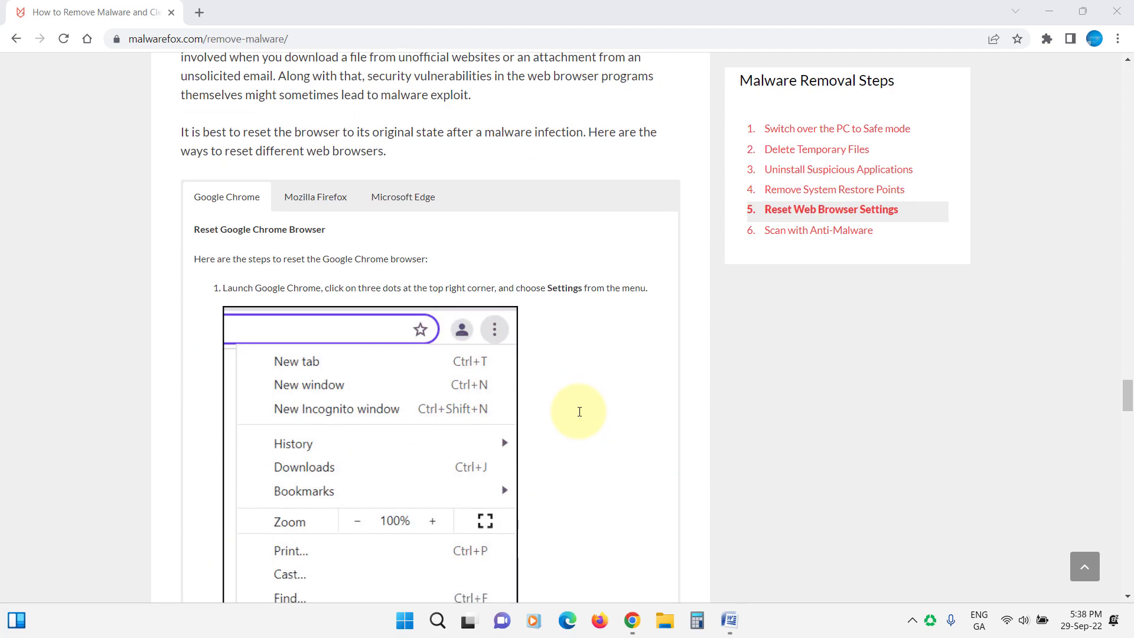
{"action": "scroll", "coordinate": [580, 411], "scroll_direction": "down", "scroll_amount": 13}
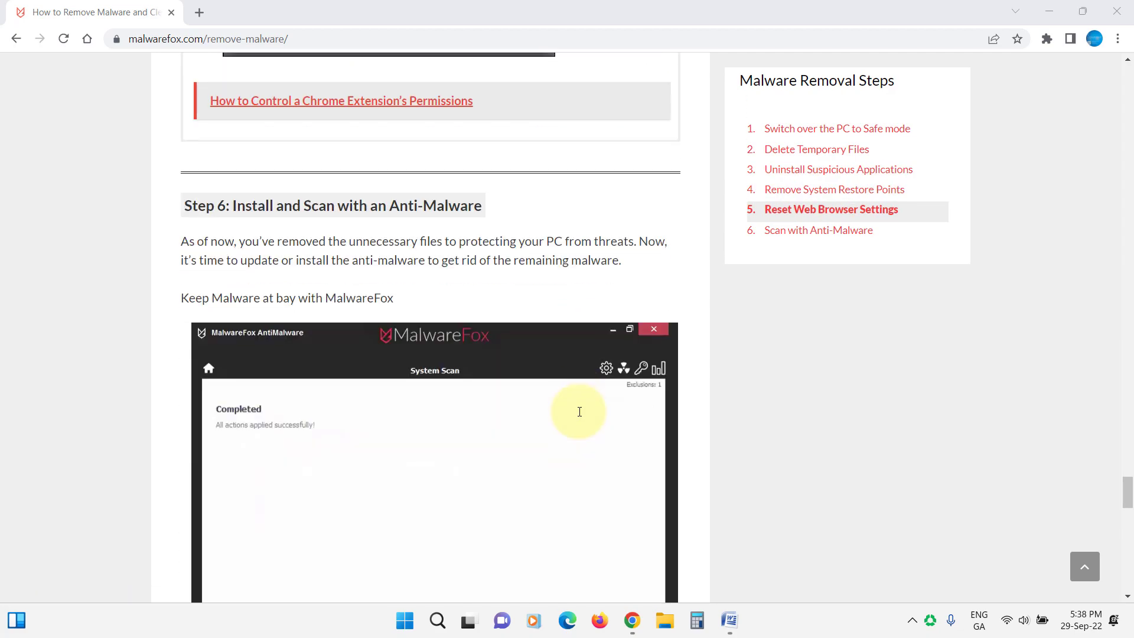
{"action": "scroll", "coordinate": [579, 411], "scroll_direction": "down", "scroll_amount": 13}
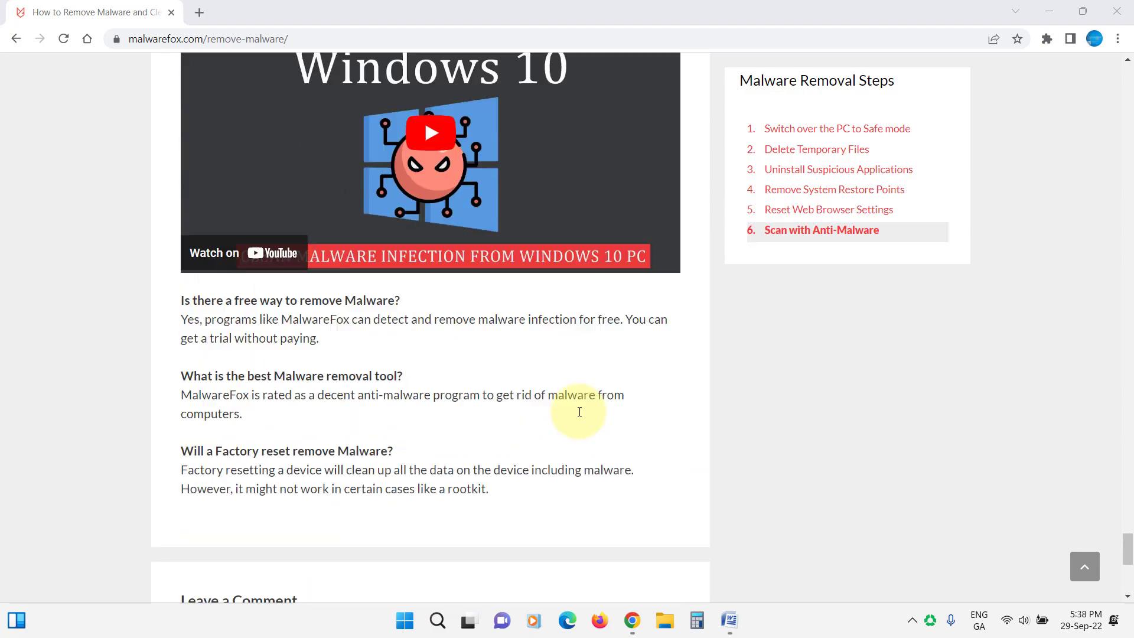